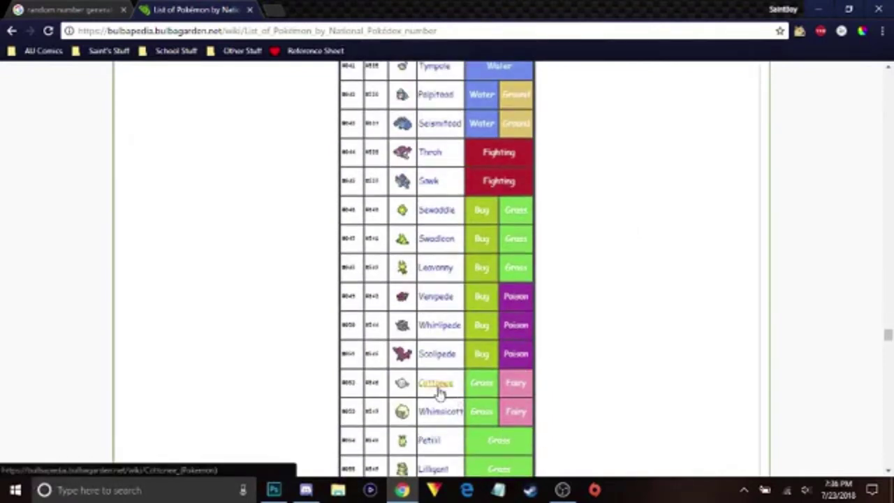
Open Cottonee's page in a new tab and generate another random number between 1 and 807.
right_click(446, 386)
click(506, 284)
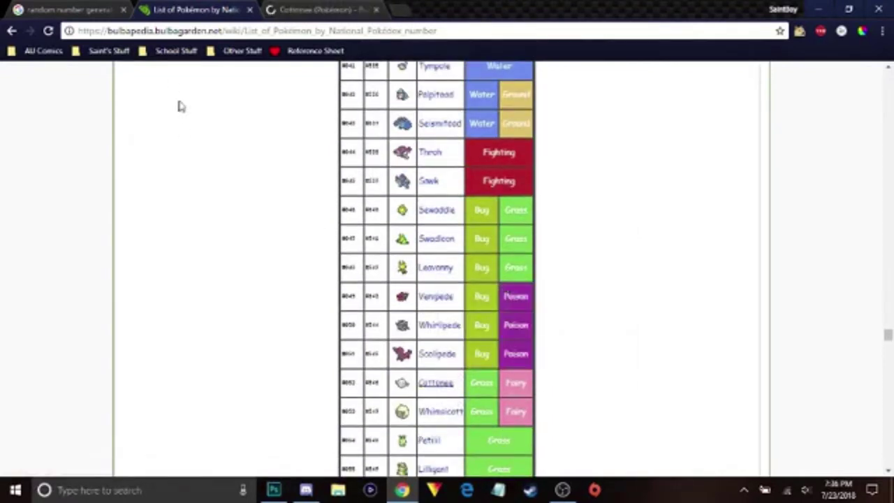
click(90, 10)
click(283, 297)
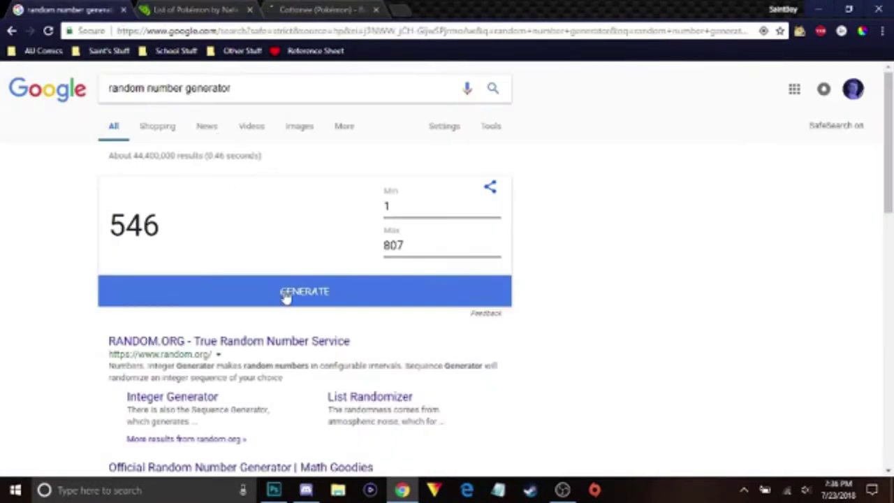
Find Eelektross in the National Pokédex list and open its page in a new tab.
click(206, 8)
scroll(804, 209, down, 20)
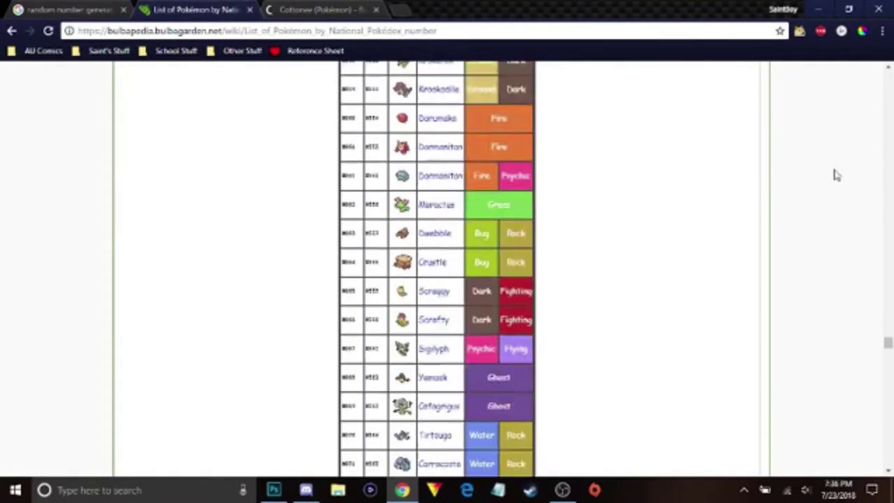
scroll(535, 245, up, 1)
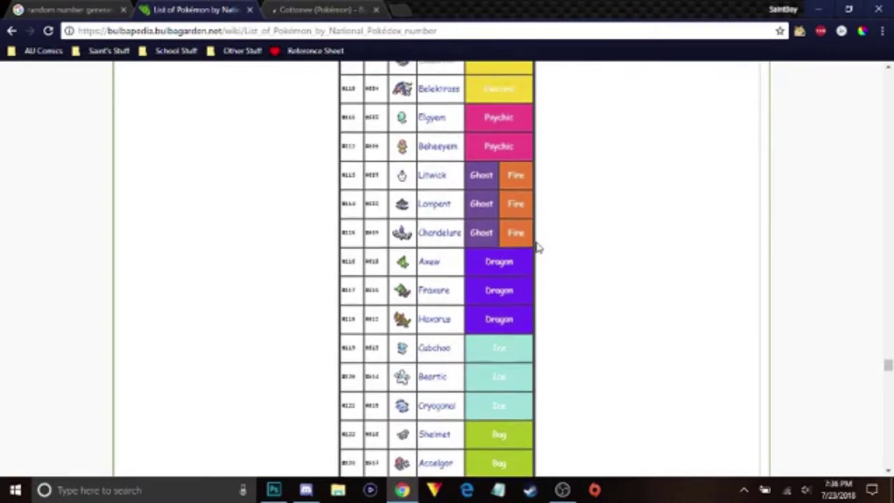
right_click(451, 142)
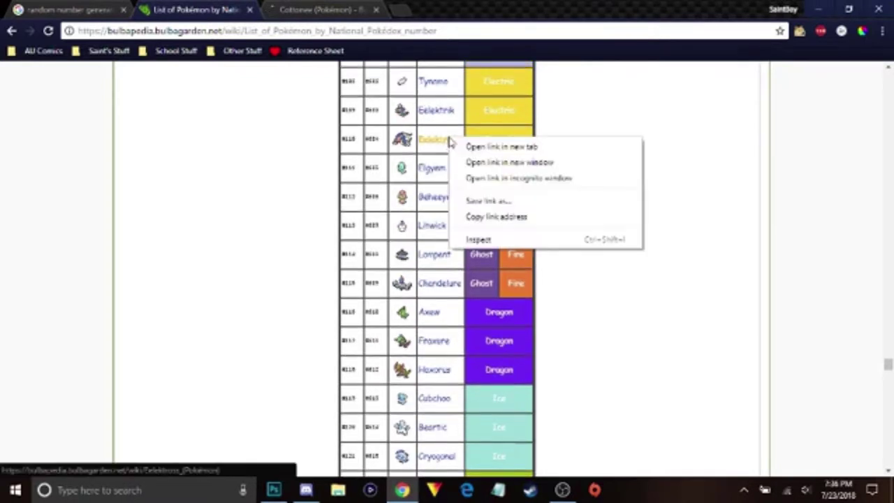
click(508, 147)
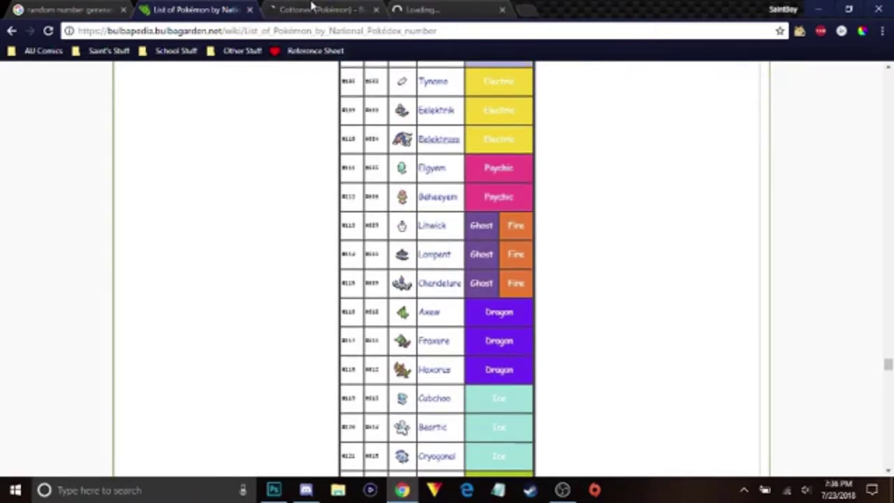
Open the Eelektross artwork from its page in a separate tab and save it to the Desktop as Eelektross.png.
click(312, 7)
scroll(665, 130, down, 5)
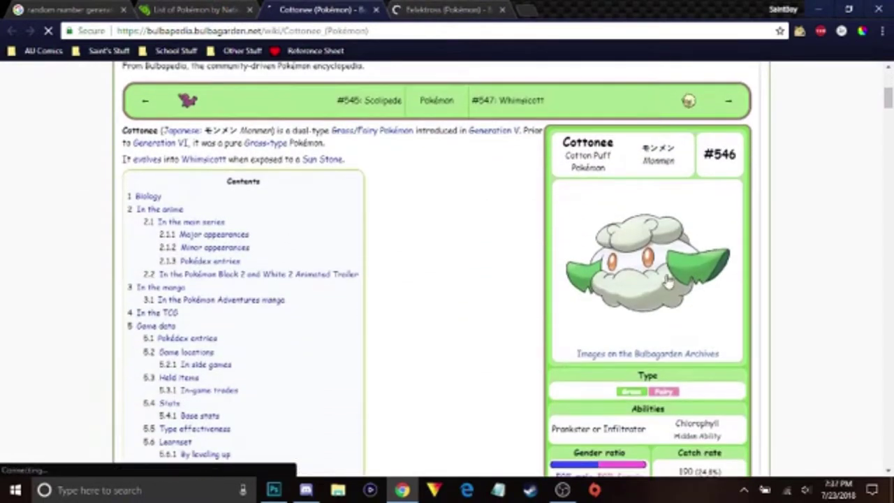
click(462, 8)
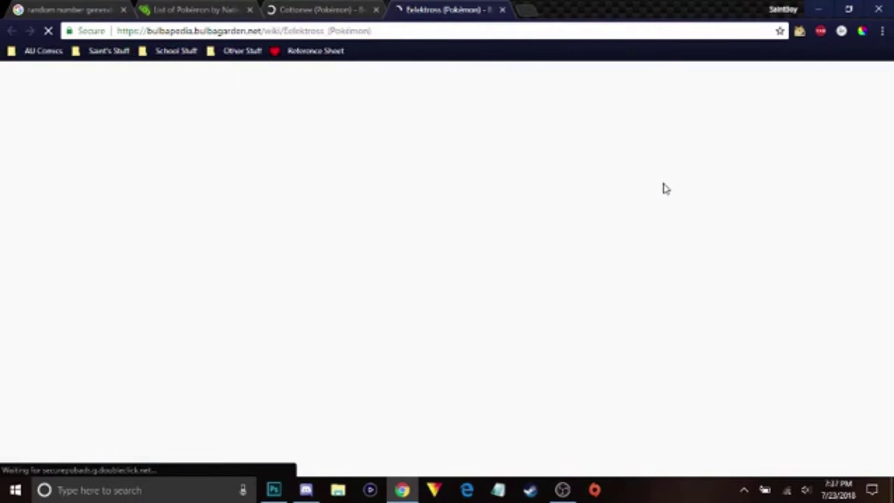
scroll(666, 189, down, 6)
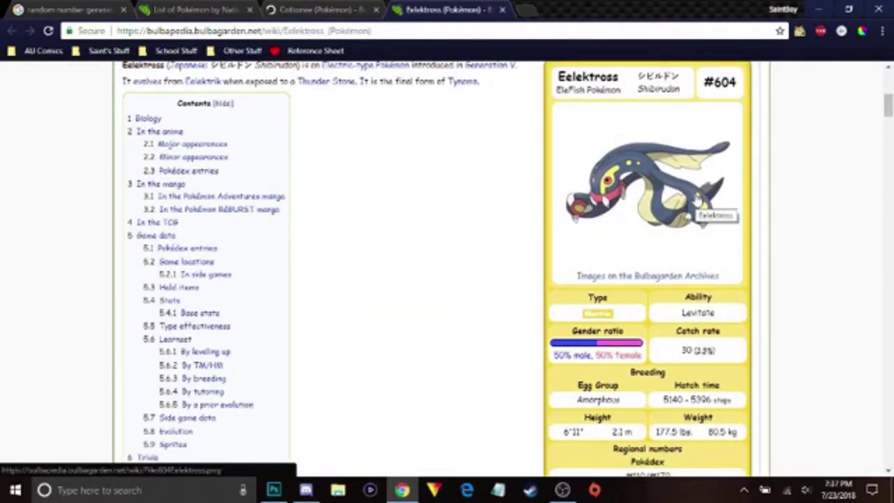
right_click(627, 183)
click(679, 281)
click(574, 10)
right_click(463, 241)
click(505, 269)
text(eelektross)
key(Return)
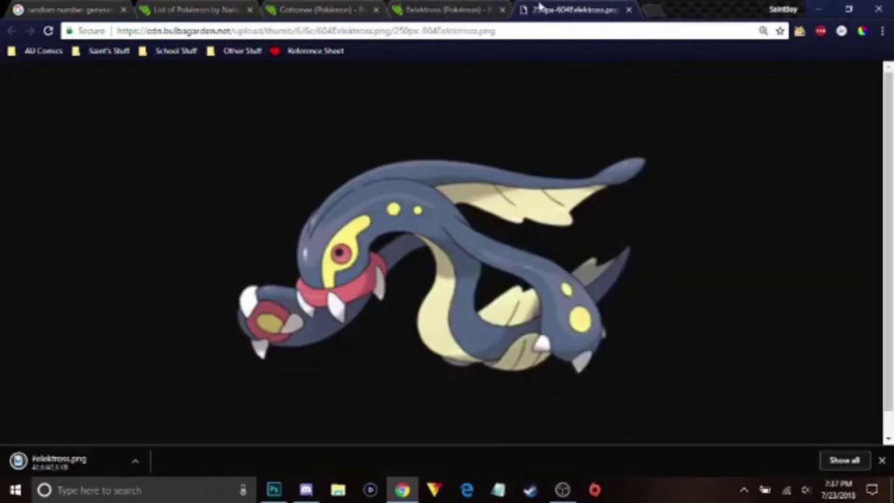
Open the Cottonee artwork from its page in a separate tab and save it to the Desktop as Cottonee.png.
click(352, 10)
right_click(656, 246)
click(710, 343)
click(427, 10)
right_click(465, 235)
click(513, 266)
text(Cottonee)
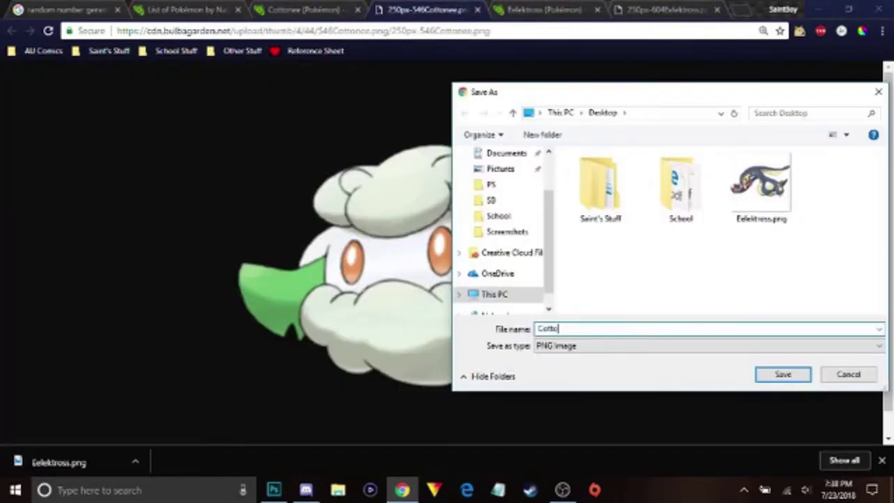
click(792, 380)
Close the tabs holding the Cottonee and Eelektross pages, their artwork and the Pokédex list.
click(358, 10)
click(358, 10)
click(478, 9)
click(358, 10)
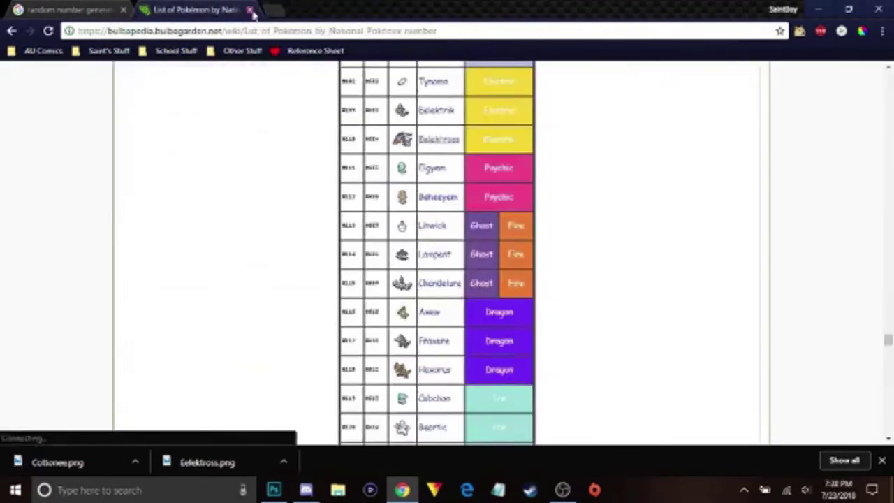
click(238, 10)
Close the browser and create a new 1280 × 720 pixel document at 72 pixels/inch in Photoshop.
click(879, 9)
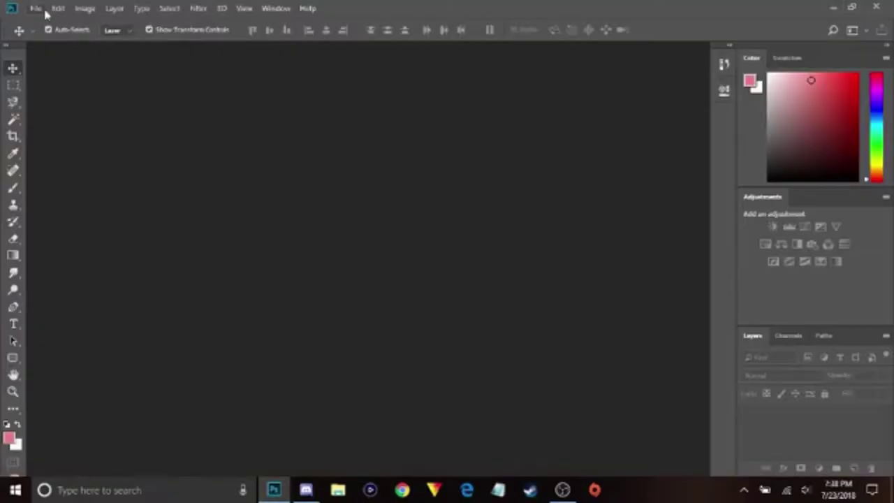
key(ctrl+n)
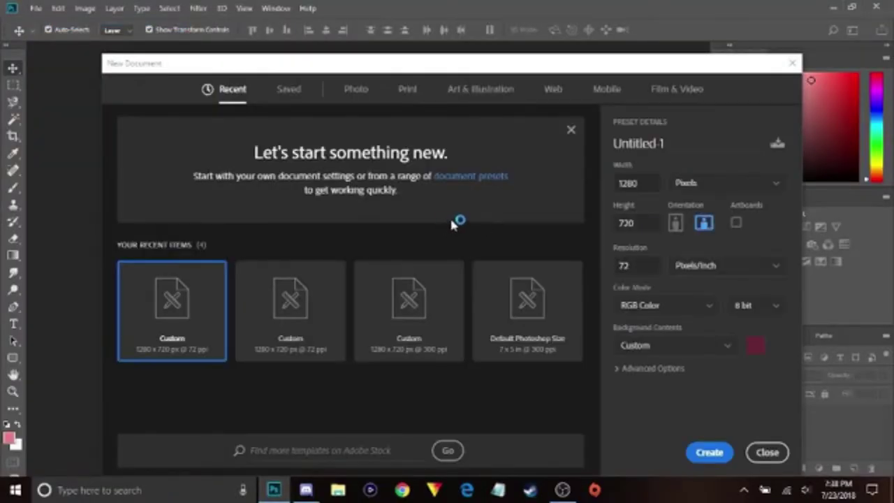
click(710, 452)
Choose a light blue-violet foreground colour and unlock the document's background layer.
click(877, 122)
click(820, 106)
drag(877, 121, 877, 107)
drag(825, 136, 804, 94)
click(870, 414)
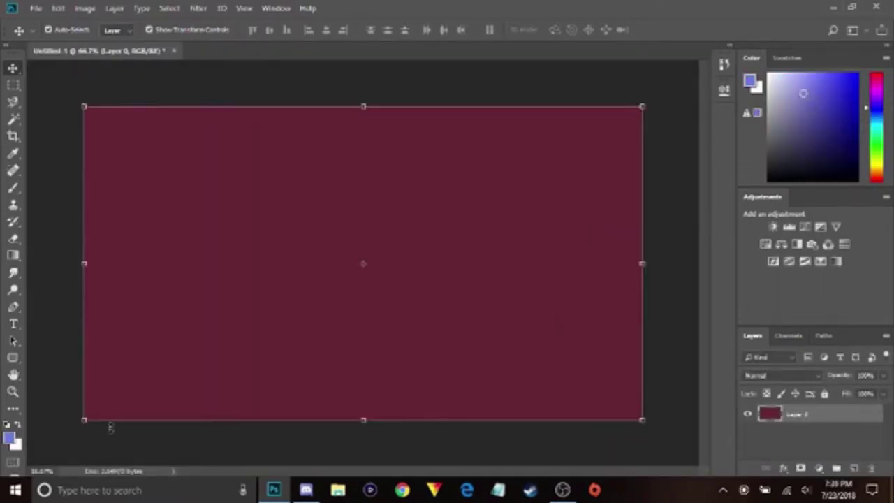
click(13, 222)
right_click(13, 206)
click(13, 289)
click(13, 274)
right_click(18, 308)
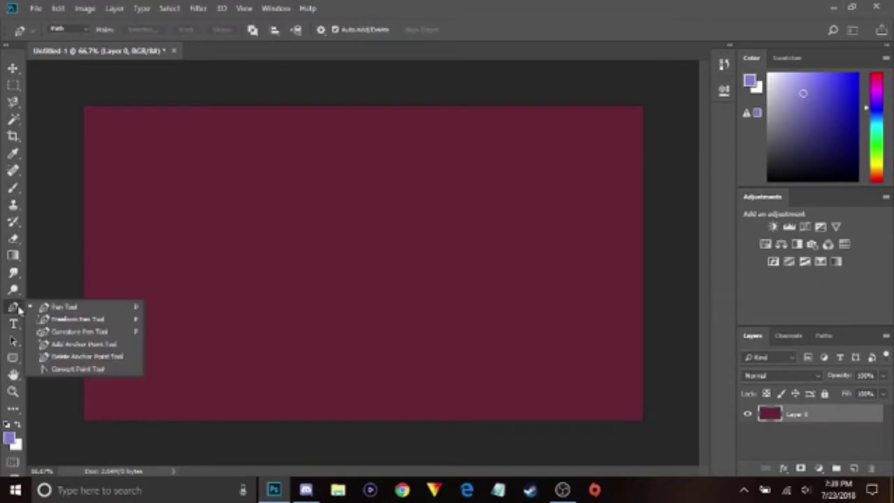
right_click(15, 208)
right_click(14, 171)
right_click(14, 154)
right_click(14, 120)
right_click(14, 71)
right_click(14, 239)
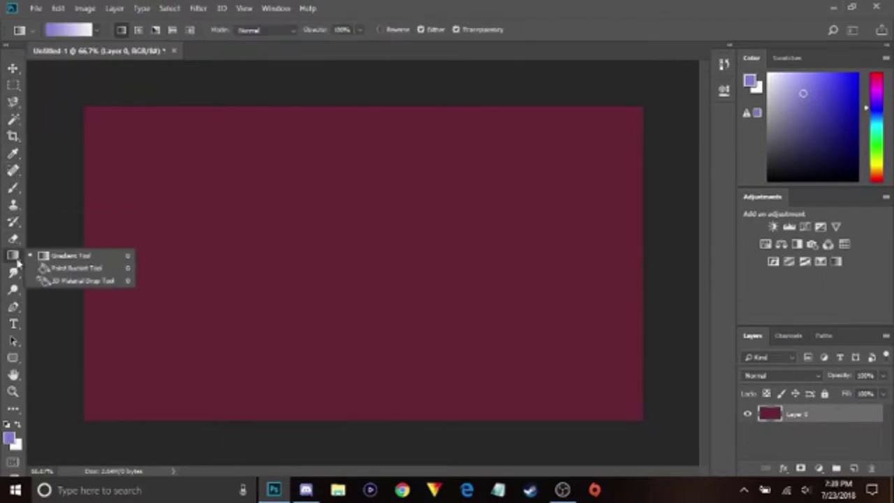
Fill the background layer with the violet foreground colour using the Paint Bucket tool and lock the layer.
right_click(15, 257)
click(73, 268)
click(153, 217)
click(826, 394)
Add a new layer and place the Eelektross image from the desktop, shrunk into the canvas's upper-left corner.
click(854, 468)
click(852, 8)
drag(23, 344, 346, 150)
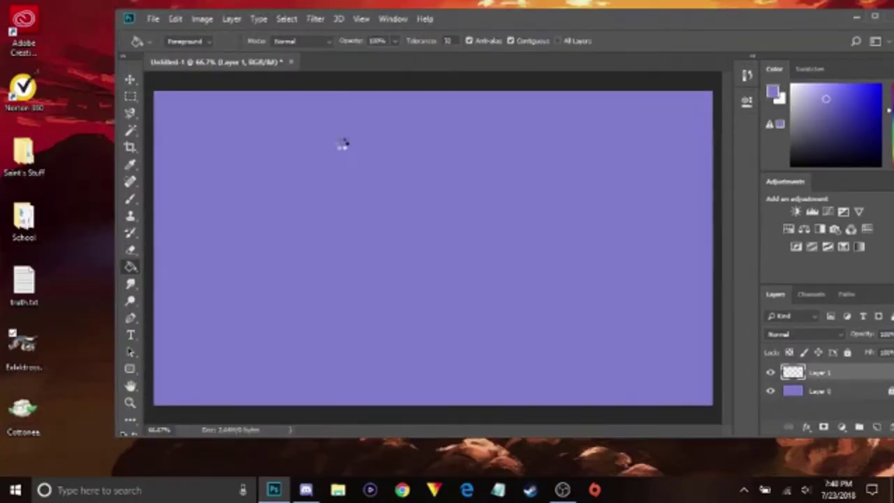
drag(444, 256, 226, 162)
drag(270, 208, 234, 172)
click(574, 42)
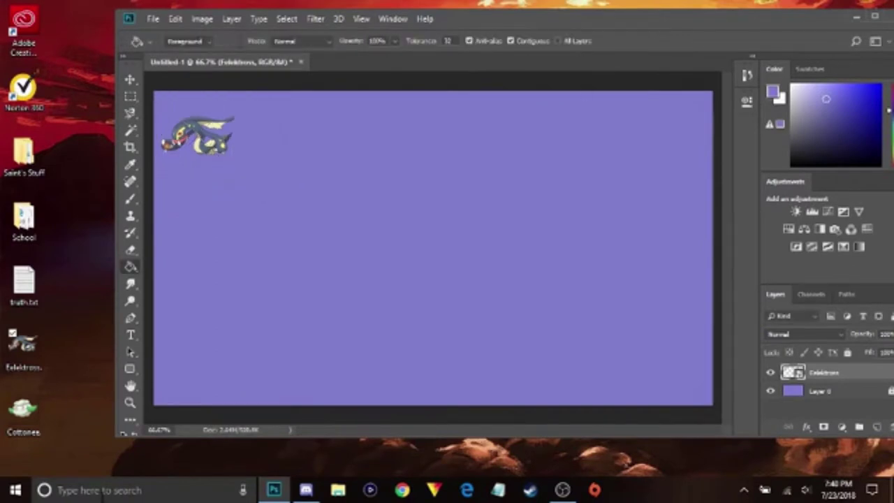
Place the Cottonee image from the desktop, shrunk to a similar size directly below the Eelektross image.
drag(24, 408, 311, 225)
drag(474, 289, 457, 272)
drag(428, 240, 200, 200)
click(574, 41)
click(876, 17)
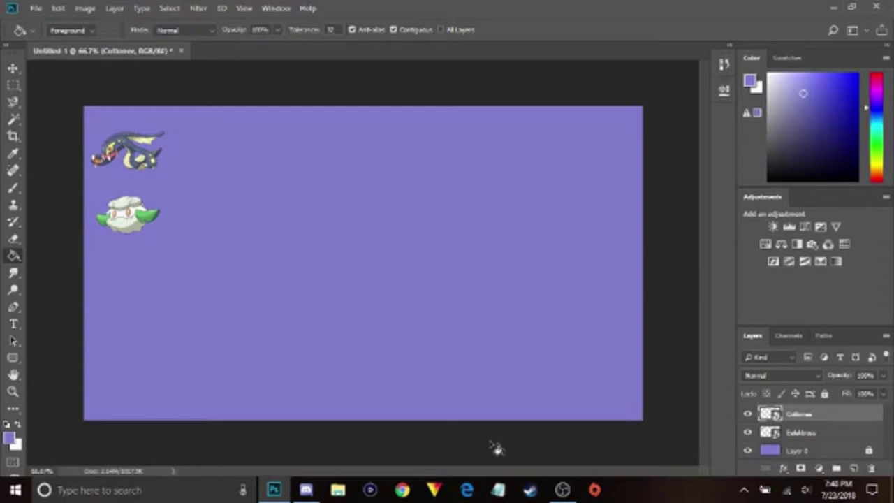
Add an empty layer on top and reduce the Cottonee and Eelektross layers' opacity to 50%.
key(ctrl+shift+alt+n)
click(803, 453)
shift+click(800, 432)
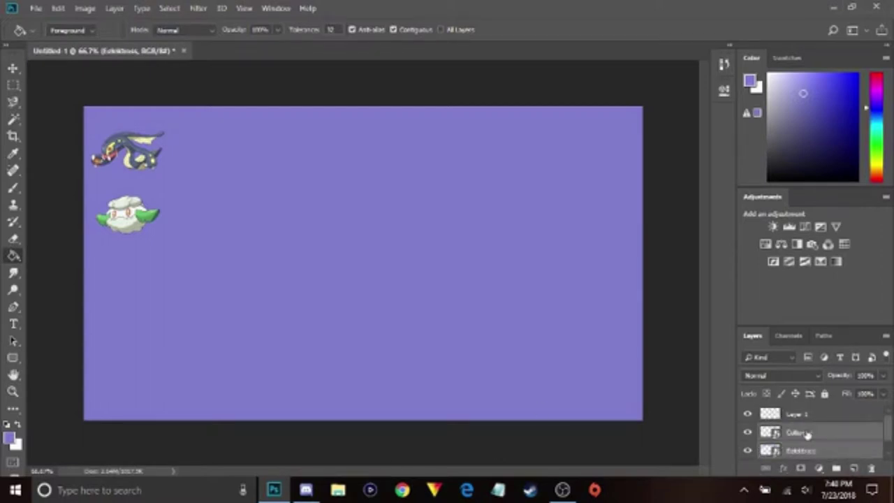
click(883, 375)
drag(882, 391, 854, 393)
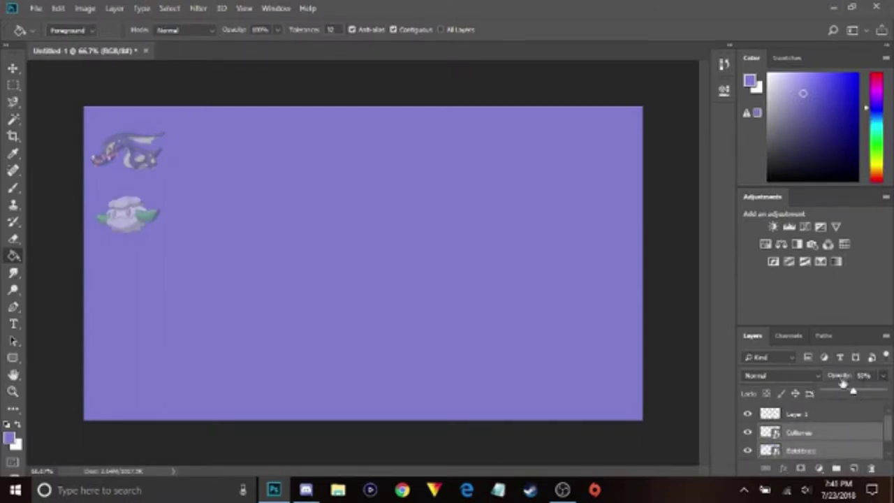
Activate the empty top layer and set up the Pencil tool with a dark grey colour.
click(818, 414)
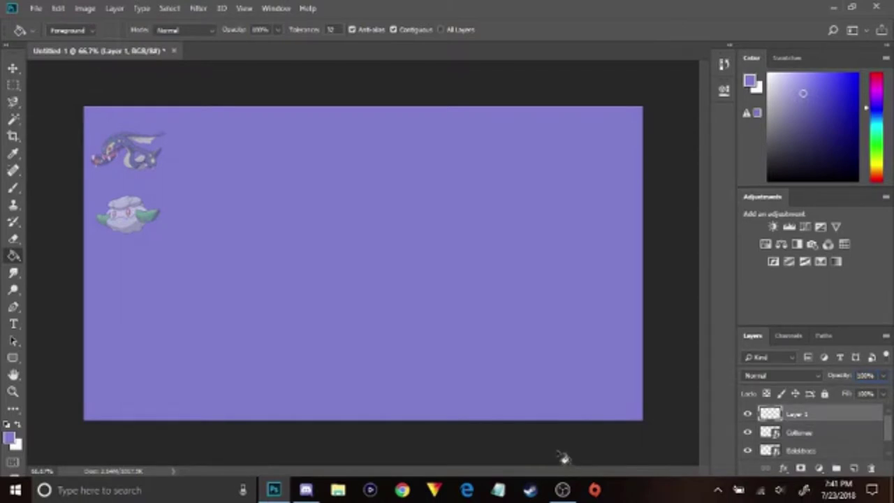
click(13, 188)
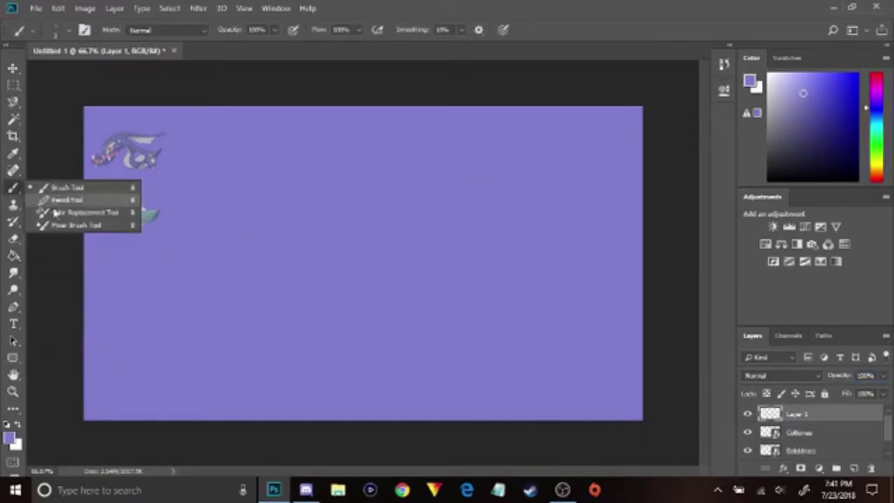
click(56, 195)
click(765, 144)
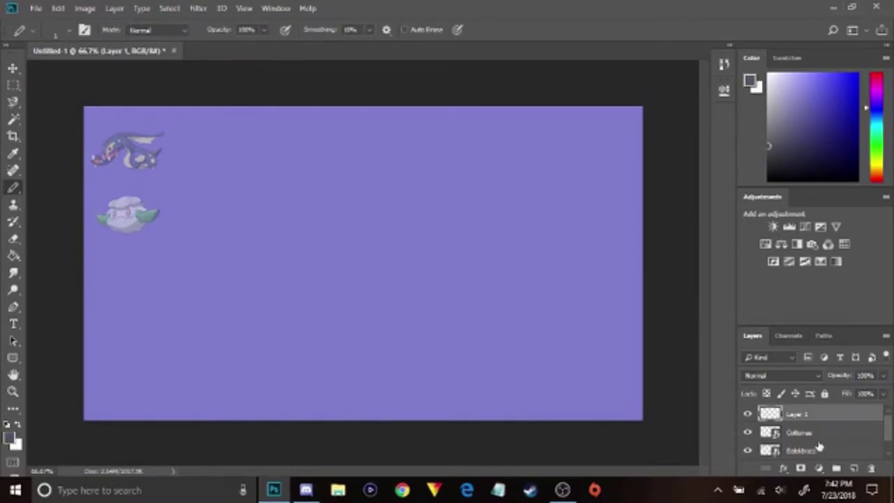
Enlarge the Eelektross image and position it around the centre of the canvas.
click(820, 447)
key(v)
drag(140, 158, 336, 253)
drag(330, 254, 475, 351)
drag(383, 272, 346, 235)
drag(412, 345, 471, 379)
mouse_move(385, 304)
mouse_down()
mouse_move(433, 281)
mouse_move(414, 294)
mouse_up()
key(Return)
Return to the Pencil tool on Layer 1 for sketching over the enlarged Eelektross.
click(16, 186)
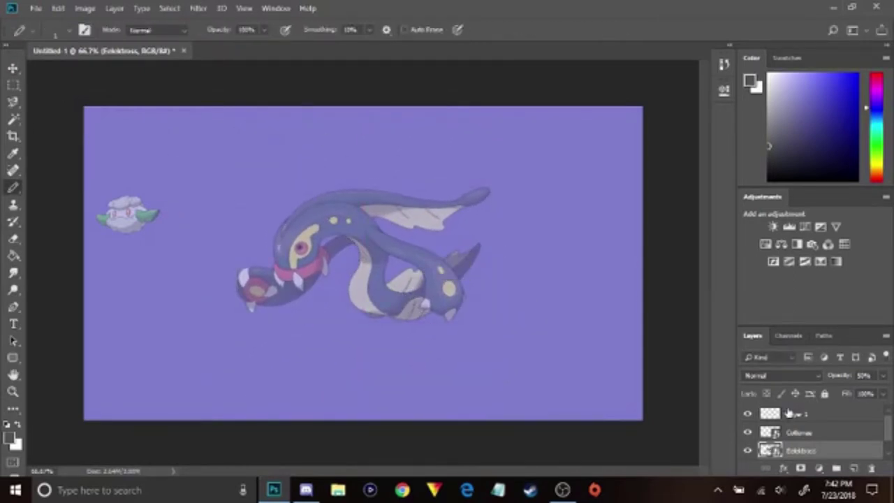
click(790, 413)
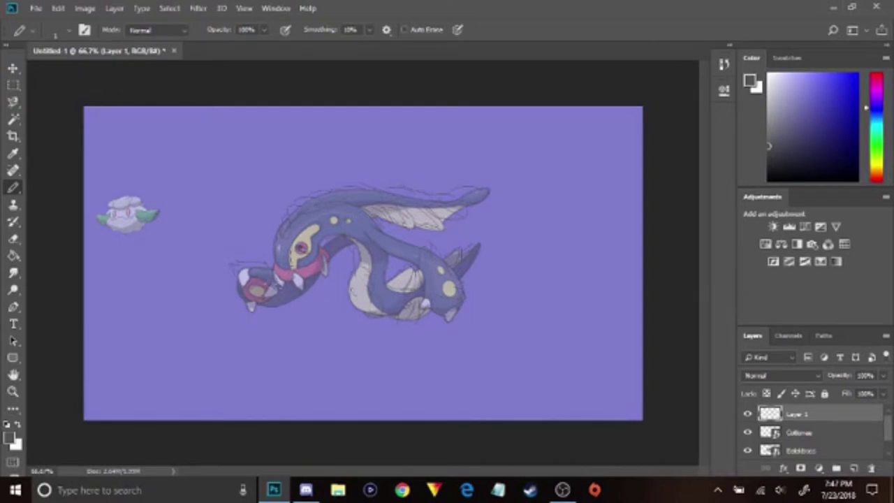
Shrink the Eelektross image and move it back to the canvas's upper-left corner above Cottonee.
click(790, 451)
click(13, 69)
drag(491, 322, 382, 307)
drag(384, 383, 165, 180)
click(457, 30)
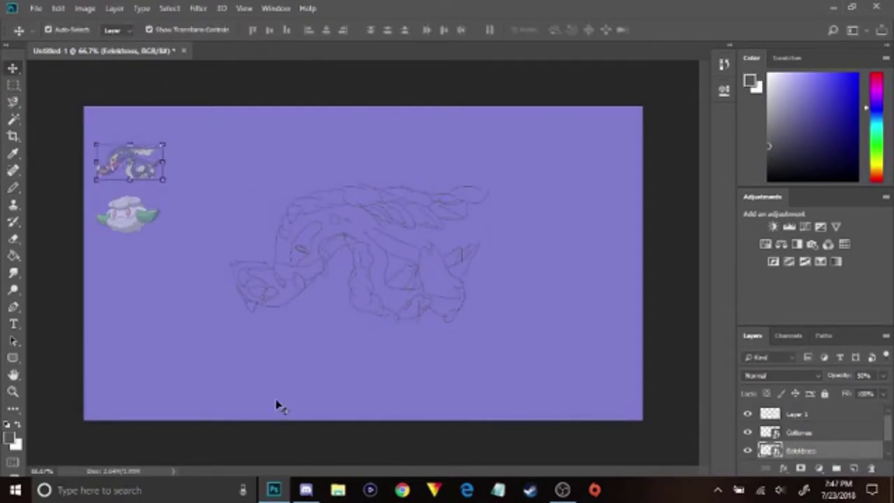
Resume refining the pencil sketch on Layer 1.
click(13, 187)
click(770, 414)
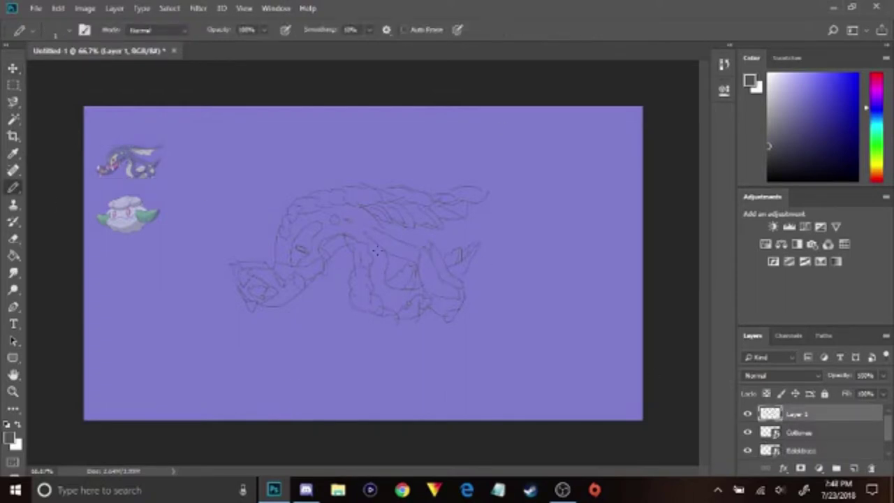
key(Return)
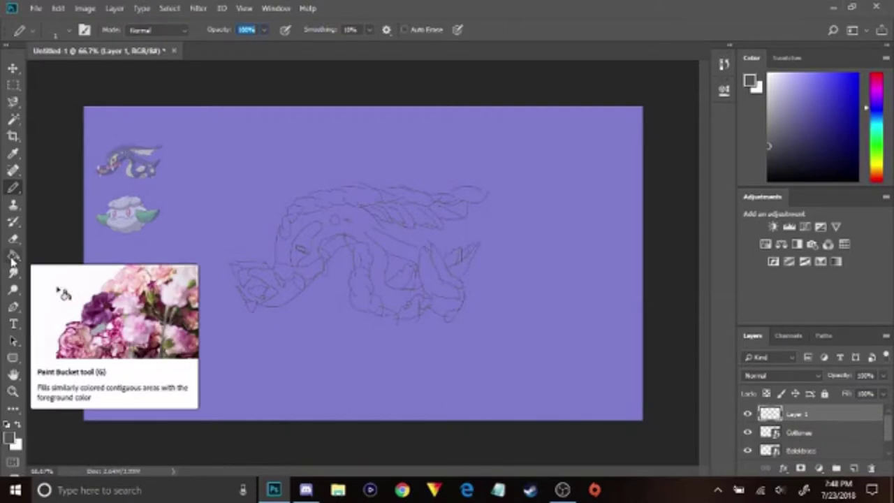
Rename the sketch layer as Sketch and add a new layer above it named Lineart.
key(ctrl+plus)
key(ctrl+plus)
double_click(798, 415)
text(Sketch)
key(Return)
click(854, 469)
double_click(800, 415)
text(Lineart)
key(Return)
Set the foreground colour to black and switch to the Brush tool.
click(769, 181)
right_click(13, 188)
click(47, 190)
Try inking the edge below the creature's head on the Lineart layer, and undo the strokes.
mouse_move(99, 257)
mouse_down()
mouse_move(164, 275)
mouse_move(205, 269)
mouse_move(241, 244)
mouse_up()
drag(99, 257, 93, 294)
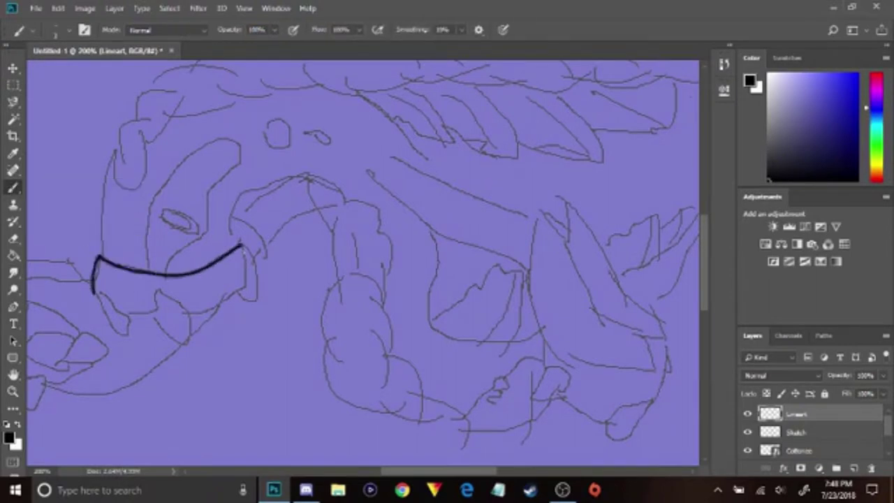
drag(195, 244, 667, 397)
drag(594, 439, 296, 262)
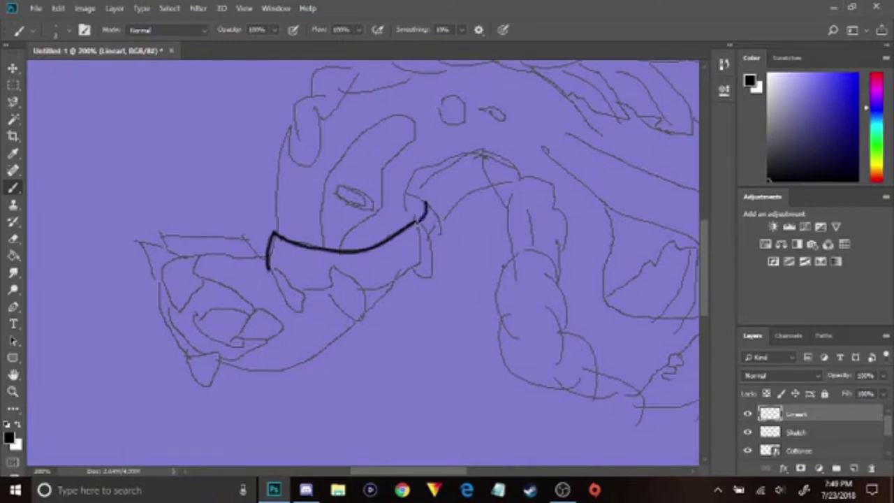
key(ctrl+alt+z)
key(ctrl+alt+z)
key(ctrl+alt+z)
Try redrawing the line below the head as one continuous brush stroke, undoing each attempt.
mouse_move(276, 236)
mouse_down()
mouse_move(384, 238)
mouse_move(424, 200)
mouse_up()
key(ctrl+alt+z)
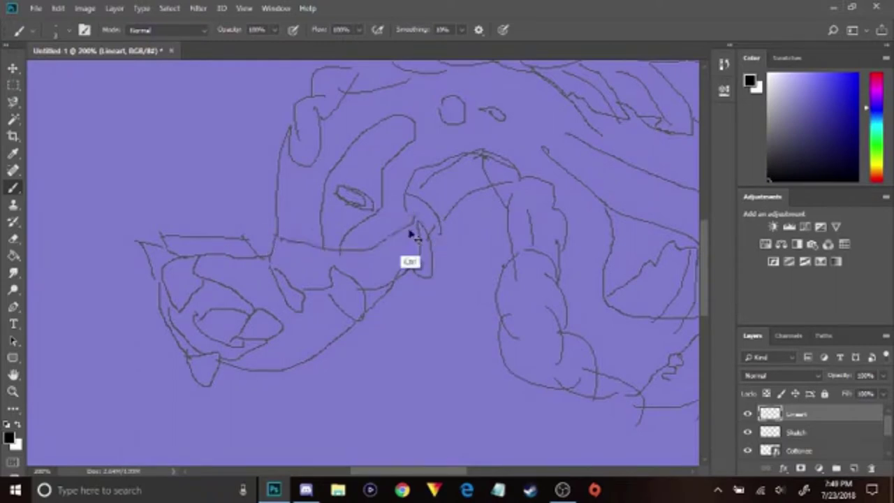
drag(273, 234, 439, 250)
key(ctrl+alt+z)
click(58, 8)
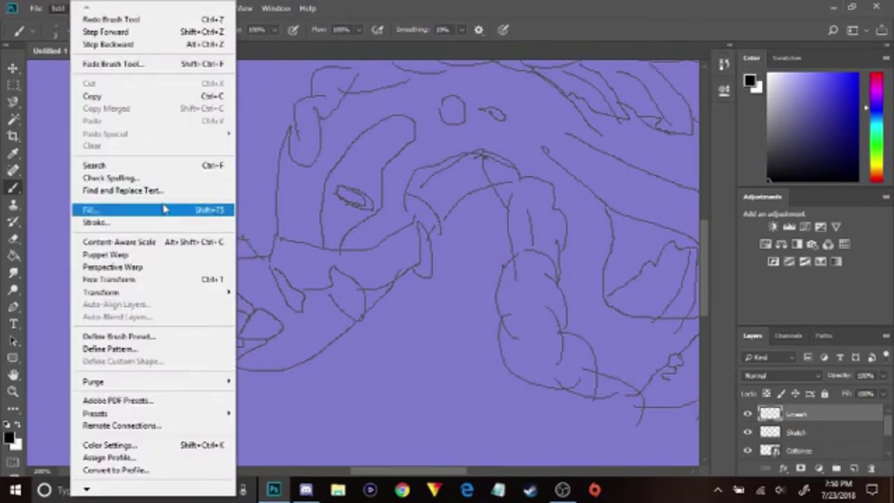
click(396, 21)
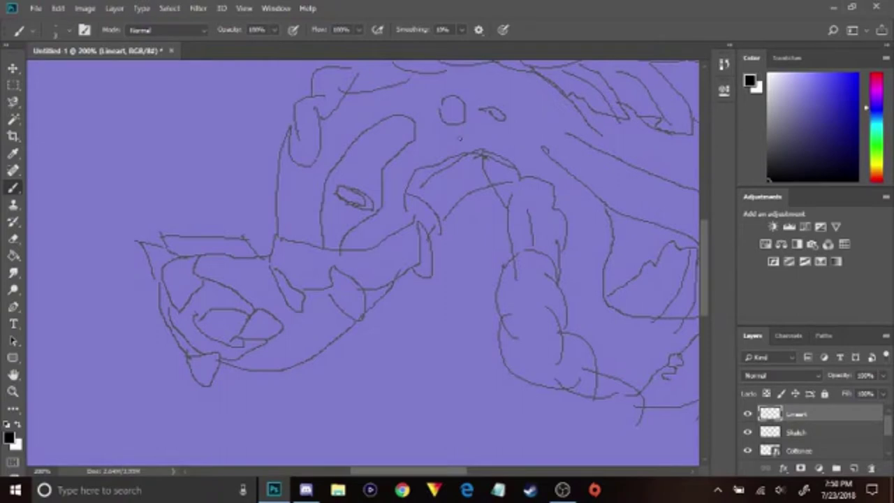
Ink the creature's back, the two body lines running toward the rear limb, and the rounded fin below on the Lineart layer.
mouse_move(534, 143)
mouse_down()
mouse_move(335, 265)
mouse_move(354, 203)
mouse_up()
mouse_move(354, 129)
mouse_down()
mouse_move(397, 169)
mouse_move(417, 209)
mouse_up()
mouse_move(423, 260)
mouse_down()
mouse_move(429, 330)
mouse_move(455, 367)
mouse_move(529, 370)
mouse_move(426, 332)
mouse_move(453, 372)
mouse_move(518, 373)
mouse_up()
key(ctrl+z)
drag(385, 193, 514, 250)
mouse_move(374, 217)
mouse_down()
mouse_move(440, 269)
mouse_move(527, 310)
mouse_up()
drag(537, 334, 399, 270)
Ink the large pointed leaves at the end of the rear limb, and check the lines with the Sketch layer hidden.
mouse_move(389, 184)
mouse_down()
mouse_move(381, 275)
mouse_move(395, 315)
mouse_move(437, 339)
mouse_move(506, 343)
mouse_up()
drag(389, 184, 417, 177)
mouse_move(506, 342)
mouse_down()
mouse_move(498, 314)
mouse_move(519, 309)
mouse_up()
mouse_move(417, 176)
mouse_down()
mouse_move(468, 258)
mouse_move(519, 309)
mouse_up()
mouse_move(394, 193)
mouse_down()
mouse_move(417, 210)
mouse_move(447, 294)
mouse_move(482, 303)
mouse_up()
click(747, 432)
click(748, 433)
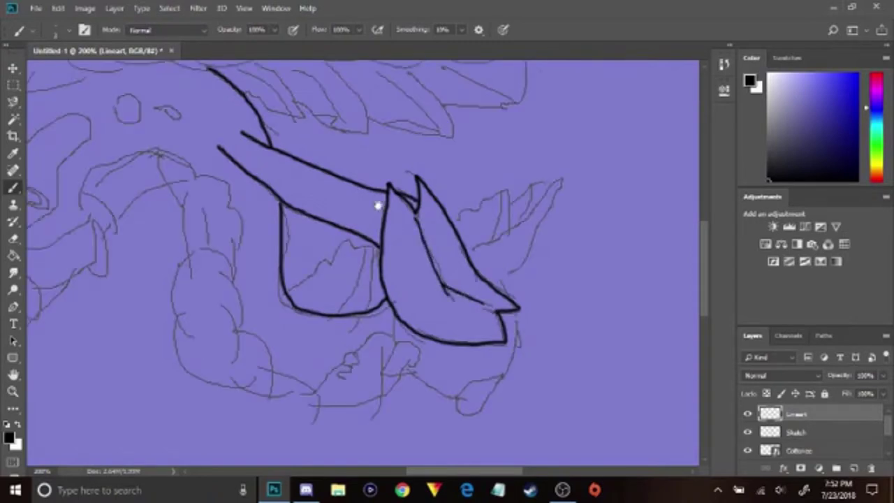
Ink the jagged leaf marking inside the rounded fin and the two claws beneath the large pointed leaves.
drag(425, 204, 479, 207)
mouse_move(338, 297)
mouse_down()
mouse_move(377, 280)
mouse_move(394, 254)
mouse_move(421, 249)
mouse_move(418, 316)
mouse_move(419, 265)
mouse_up()
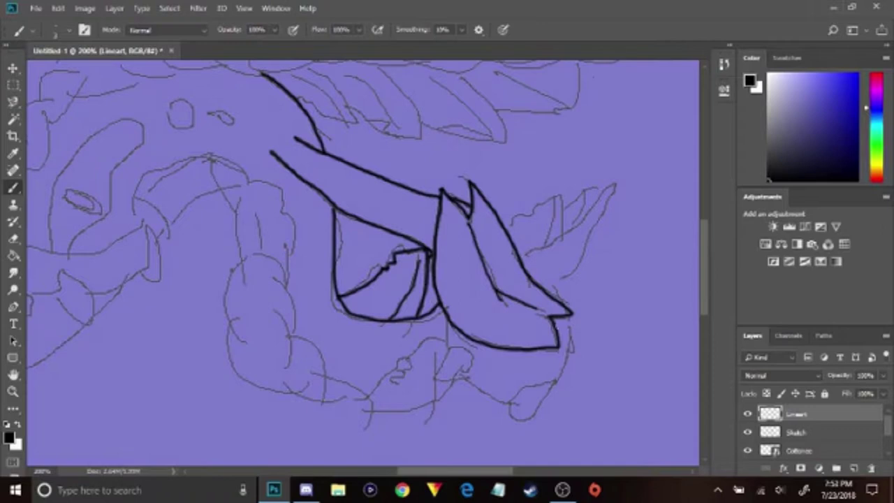
drag(436, 376, 473, 355)
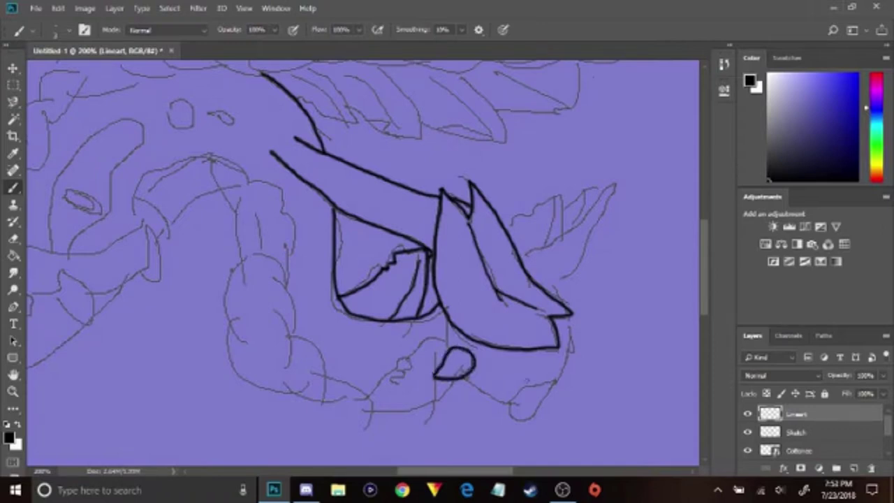
mouse_move(510, 421)
mouse_down()
mouse_move(556, 382)
mouse_move(512, 412)
mouse_up()
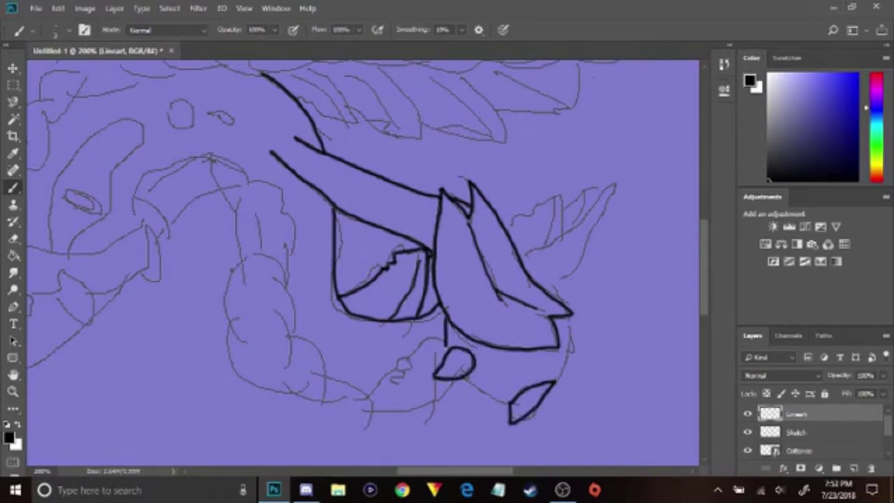
Ink the hand's outline between the claws and the jagged leaf frond behind the large pointed leaves.
drag(445, 344, 446, 352)
key(z)
key(ctrl+z)
key(b)
drag(448, 322, 449, 347)
key(ctrl+z)
mouse_move(466, 376)
mouse_down()
mouse_move(485, 397)
mouse_move(511, 404)
mouse_up()
mouse_move(552, 317)
mouse_down()
mouse_move(571, 348)
mouse_move(556, 382)
mouse_up()
key(ctrl+z)
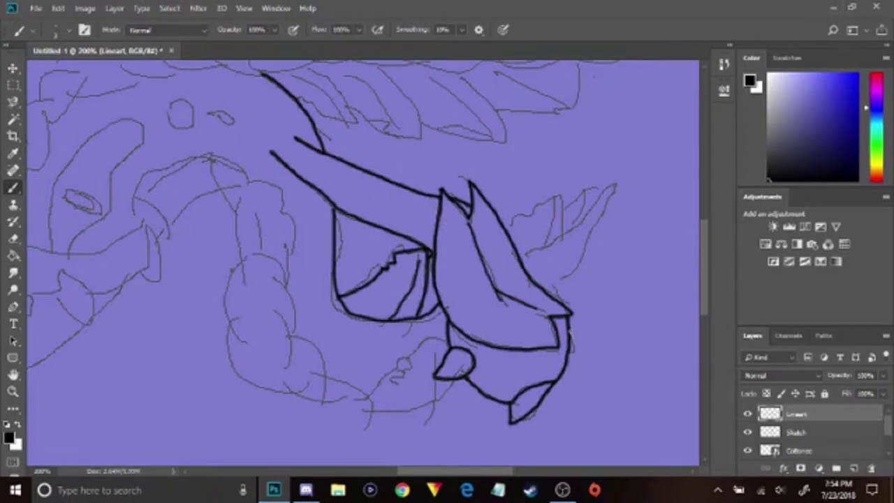
mouse_move(517, 250)
mouse_down()
mouse_move(602, 180)
mouse_move(576, 228)
mouse_move(537, 255)
mouse_move(532, 276)
mouse_up()
mouse_move(518, 232)
mouse_down()
mouse_move(524, 223)
mouse_move(557, 222)
mouse_move(599, 184)
mouse_up()
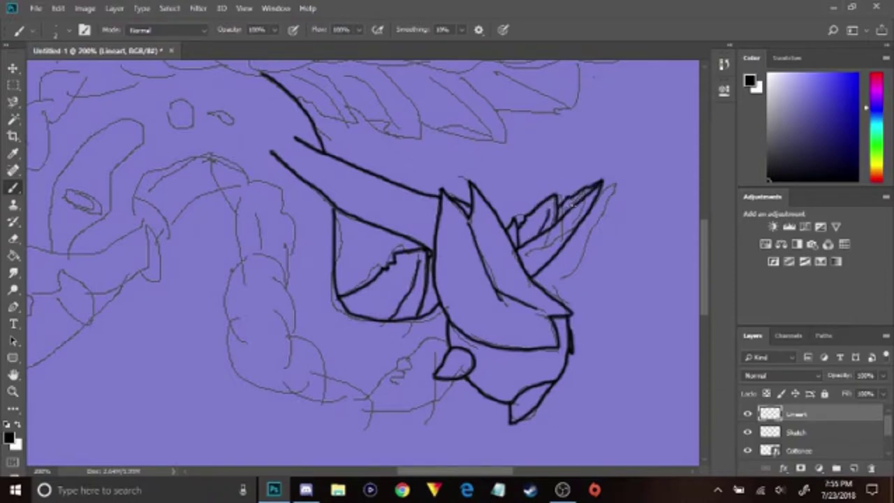
Ink the front half of the twisted cotton crest along the top of the head, down to its drooping rounded end.
drag(264, 281, 408, 291)
drag(555, 411, 375, 314)
drag(56, 174, 373, 282)
drag(548, 131, 326, 310)
mouse_move(275, 259)
mouse_down()
mouse_move(310, 276)
mouse_move(363, 256)
mouse_up()
drag(346, 268, 403, 266)
drag(278, 264, 185, 274)
mouse_move(201, 278)
mouse_down()
mouse_move(181, 290)
mouse_move(136, 294)
mouse_up()
mouse_move(110, 326)
mouse_down()
mouse_move(145, 298)
mouse_move(92, 367)
mouse_move(82, 336)
mouse_up()
mouse_move(91, 341)
mouse_down()
mouse_move(104, 290)
mouse_move(164, 248)
mouse_move(176, 257)
mouse_move(225, 226)
mouse_move(322, 218)
mouse_move(382, 237)
mouse_up()
Ink the remaining cotton crest segments toward the rear, closing them with a rounded tip.
mouse_move(374, 229)
mouse_down()
mouse_move(404, 219)
mouse_move(480, 230)
mouse_up()
drag(414, 264, 480, 262)
drag(478, 226, 512, 236)
drag(477, 264, 551, 262)
drag(507, 238, 578, 234)
mouse_move(544, 265)
mouse_down()
mouse_move(590, 250)
mouse_move(640, 218)
mouse_up()
mouse_move(600, 257)
mouse_down()
mouse_move(665, 235)
mouse_move(662, 210)
mouse_move(676, 229)
mouse_up()
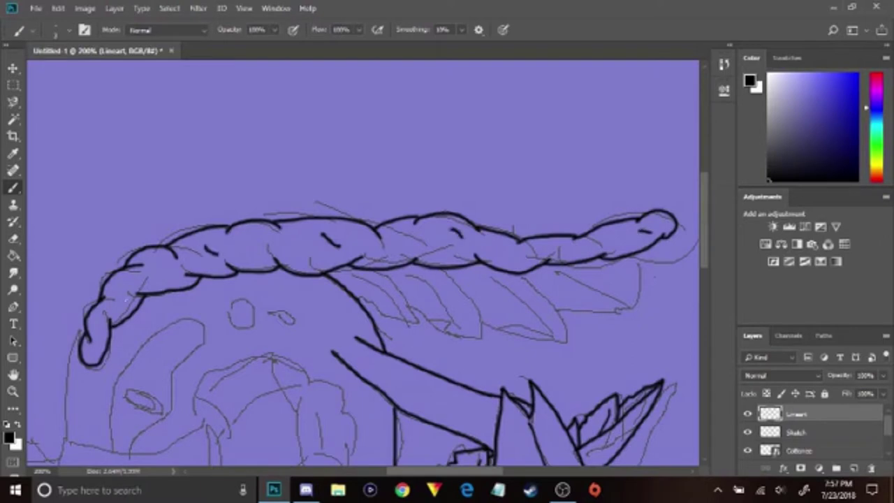
Ink the first three jagged leaves hanging below the cotton crest, undoing stray strokes.
drag(482, 262, 394, 209)
drag(287, 218, 323, 270)
drag(267, 243, 394, 288)
mouse_move(356, 215)
mouse_down()
mouse_move(394, 289)
mouse_move(382, 234)
mouse_move(365, 216)
mouse_up()
key(ctrl+z)
drag(399, 278, 481, 290)
mouse_move(434, 222)
mouse_down()
mouse_move(478, 288)
mouse_move(461, 217)
mouse_up()
key(ctrl+z)
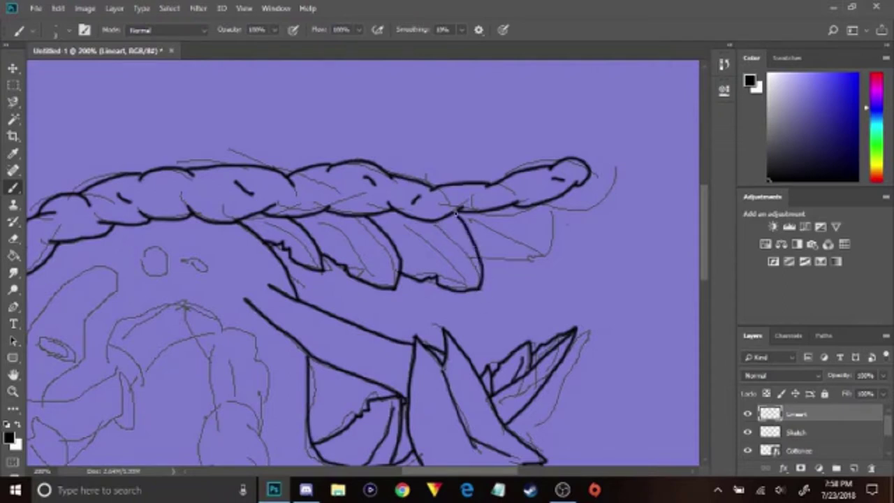
Redraw the outer edge of the third hanging leaf, and ink the last two leaves toward the crest's tip.
key(ctrl+z)
drag(480, 288, 435, 222)
drag(470, 254, 545, 260)
mouse_move(521, 207)
mouse_down()
mouse_move(540, 258)
mouse_move(561, 240)
mouse_up()
drag(566, 194, 599, 246)
drag(592, 229, 610, 246)
key(ctrl+z)
key(ctrl+z)
key(p)
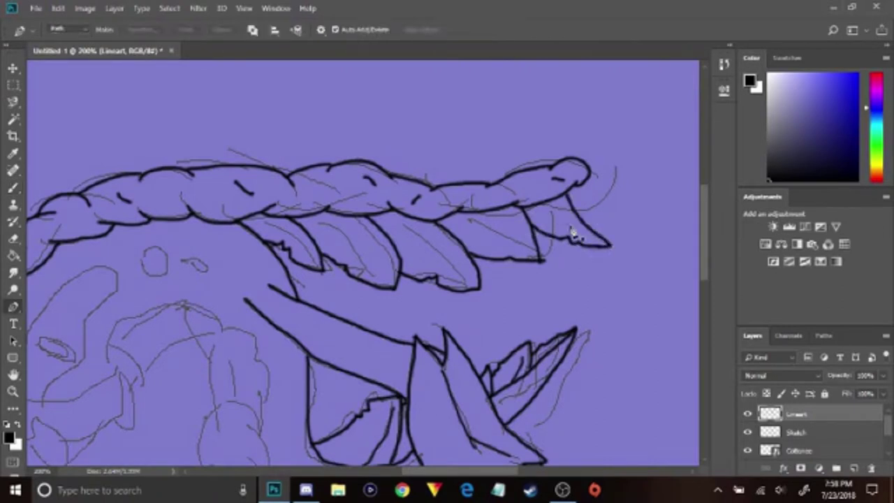
key(b)
mouse_move(552, 211)
mouse_down()
mouse_move(579, 235)
mouse_move(554, 211)
mouse_up()
key(ctrl+z)
key(ctrl+z)
Try inking a central vein in each leaf below the crest, and undo the strokes.
drag(524, 250, 486, 223)
drag(456, 275, 413, 233)
drag(375, 270, 348, 228)
key(ctrl+z)
drag(373, 271, 344, 226)
drag(310, 256, 279, 225)
key(ctrl+z)
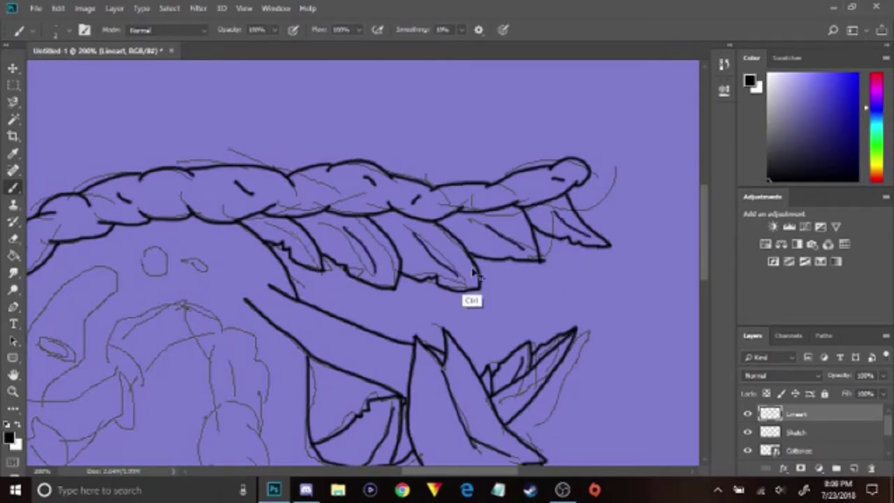
key(ctrl+alt+z)
key(ctrl+alt+z)
key(ctrl+alt+z)
Ink short central vein lines inside the leaves hanging below the crest.
drag(523, 249, 472, 220)
drag(457, 275, 413, 227)
drag(383, 272, 355, 239)
drag(365, 246, 341, 228)
Ink the two round spots on the creature's side, and compare the drawing with the Sketch layer hidden.
drag(275, 263, 507, 175)
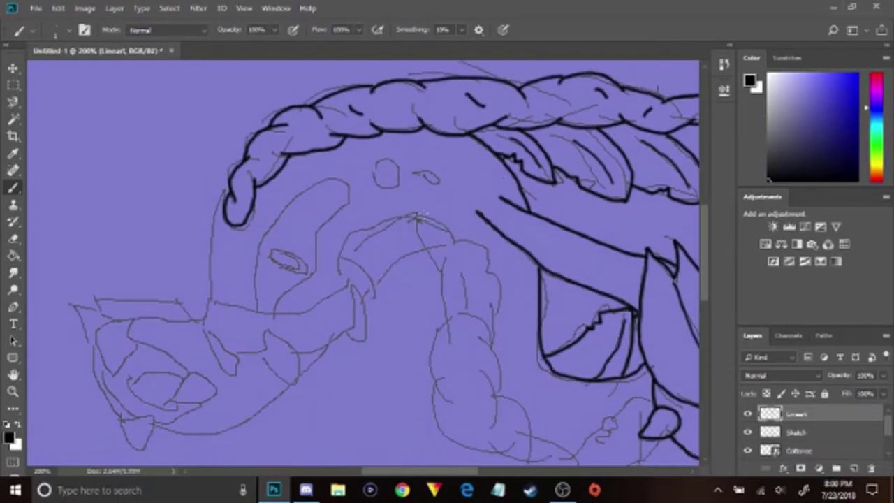
mouse_move(376, 183)
mouse_down()
mouse_move(386, 162)
mouse_move(398, 168)
mouse_move(395, 183)
mouse_move(423, 180)
mouse_up()
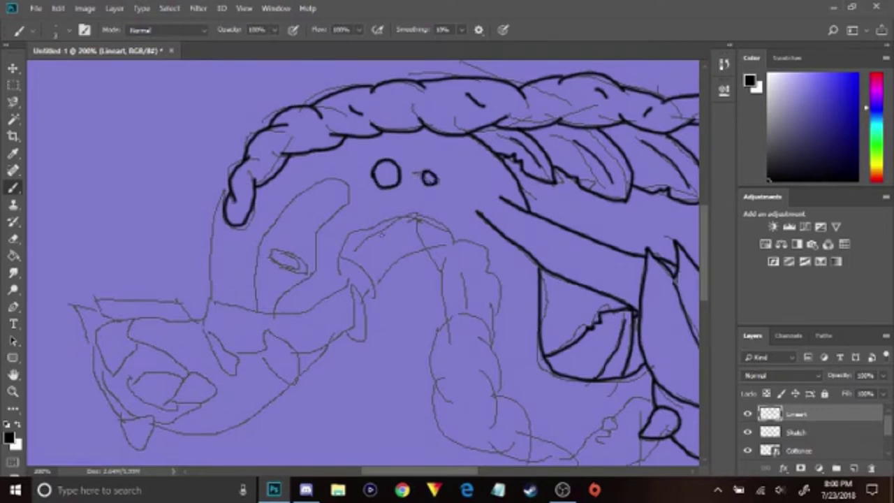
key(ctrl+minus)
click(747, 433)
click(748, 433)
key(ctrl+plus)
Ink the front edge of the head and the curved upper lip band with its hanging fangs.
mouse_move(229, 182)
mouse_down()
mouse_move(208, 242)
mouse_move(205, 299)
mouse_up()
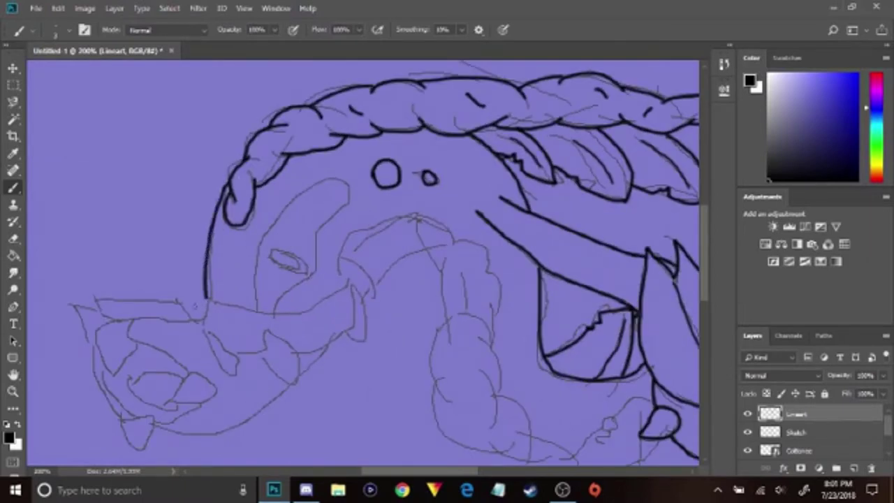
mouse_move(360, 266)
mouse_down()
mouse_move(340, 291)
mouse_move(271, 312)
mouse_move(202, 302)
mouse_move(198, 318)
mouse_up()
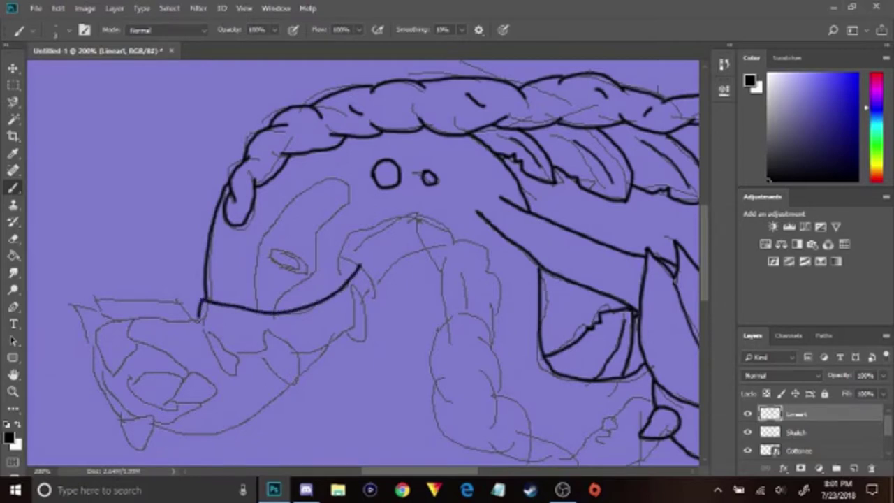
mouse_move(237, 373)
mouse_down()
mouse_move(206, 337)
mouse_move(238, 369)
mouse_up()
drag(266, 330, 277, 370)
mouse_move(358, 292)
mouse_down()
mouse_move(351, 334)
mouse_move(356, 286)
mouse_up()
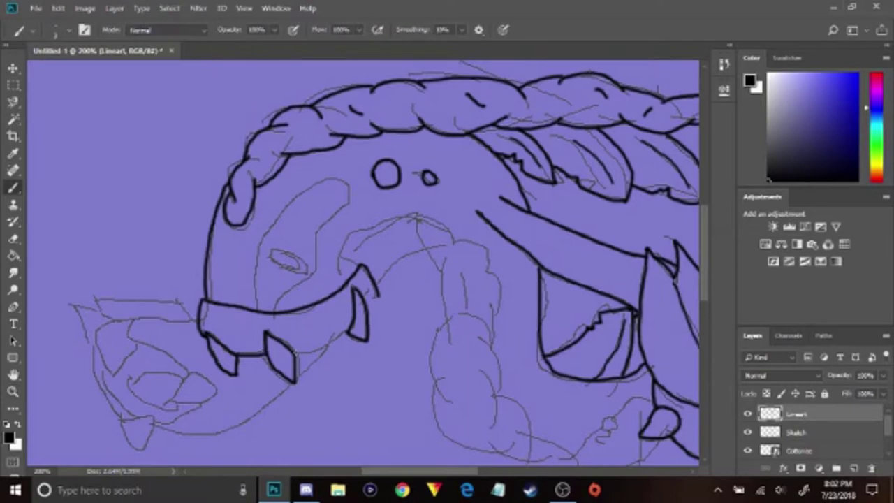
drag(378, 285, 365, 316)
Ink the long curved face marking and the eye inside it, and check them with the Sketch layer hidden.
mouse_move(255, 310)
mouse_down()
mouse_move(263, 245)
mouse_move(342, 179)
mouse_up()
key(ctrl+z)
mouse_move(288, 310)
mouse_down()
mouse_move(341, 210)
mouse_move(342, 181)
mouse_move(317, 186)
mouse_move(274, 229)
mouse_move(247, 306)
mouse_up()
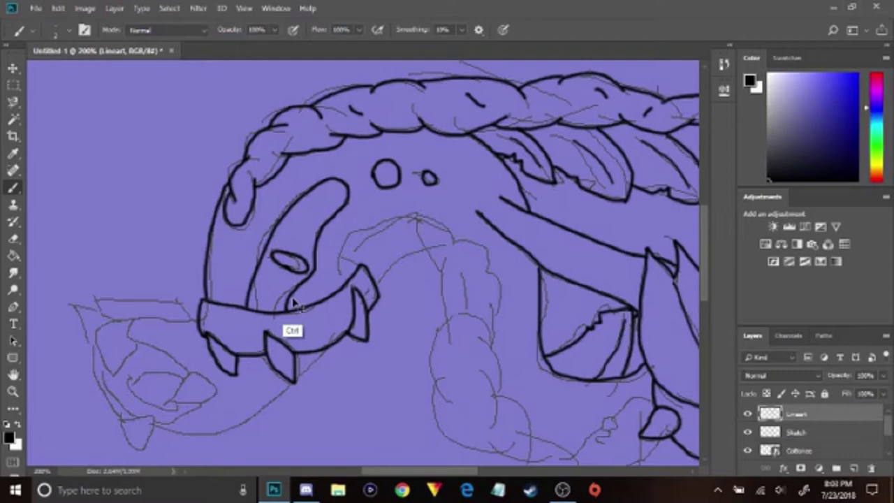
click(747, 434)
click(747, 433)
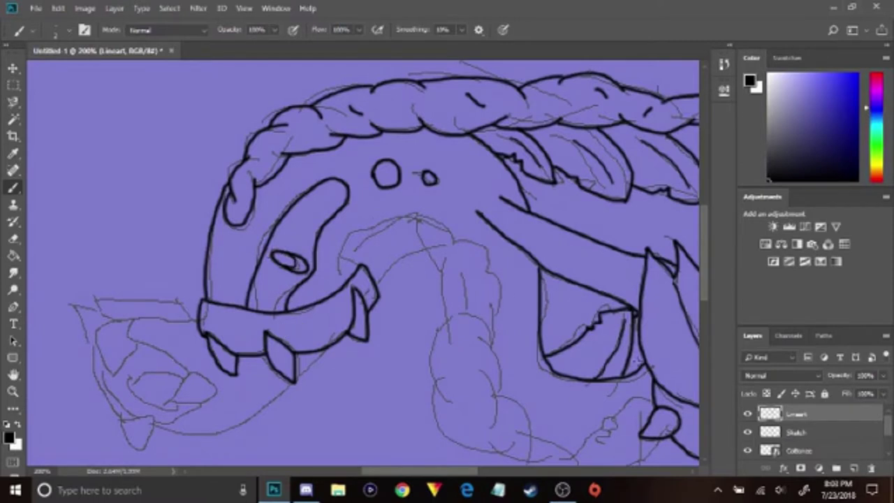
Ink the throat arch behind the mouth and the upper edge of the cotton limb joining it.
mouse_move(359, 260)
mouse_down()
mouse_move(417, 214)
mouse_move(454, 244)
mouse_up()
mouse_move(416, 215)
mouse_down()
mouse_move(419, 246)
mouse_move(440, 274)
mouse_up()
drag(452, 244, 488, 271)
key(ctrl+z)
mouse_move(451, 237)
mouse_down()
mouse_move(473, 246)
mouse_move(489, 264)
mouse_up()
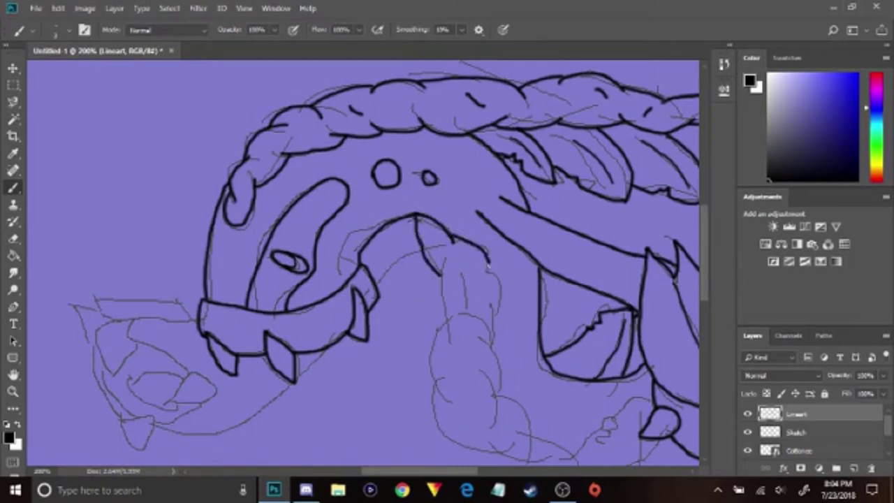
Ink the puffy segments of the cotton limb down to its rounded end below the body.
drag(440, 277, 454, 333)
mouse_move(499, 280)
mouse_down()
mouse_move(495, 323)
mouse_move(482, 327)
mouse_move(494, 352)
mouse_up()
drag(450, 319, 431, 383)
mouse_move(473, 338)
mouse_down()
mouse_move(424, 240)
mouse_move(389, 209)
mouse_move(412, 265)
mouse_up()
mouse_move(346, 243)
mouse_down()
mouse_move(349, 288)
mouse_move(356, 279)
mouse_move(391, 323)
mouse_move(427, 318)
mouse_up()
key(ctrl+z)
drag(417, 259, 452, 300)
drag(415, 322, 470, 337)
mouse_move(449, 291)
mouse_down()
mouse_move(479, 314)
mouse_move(461, 338)
mouse_up()
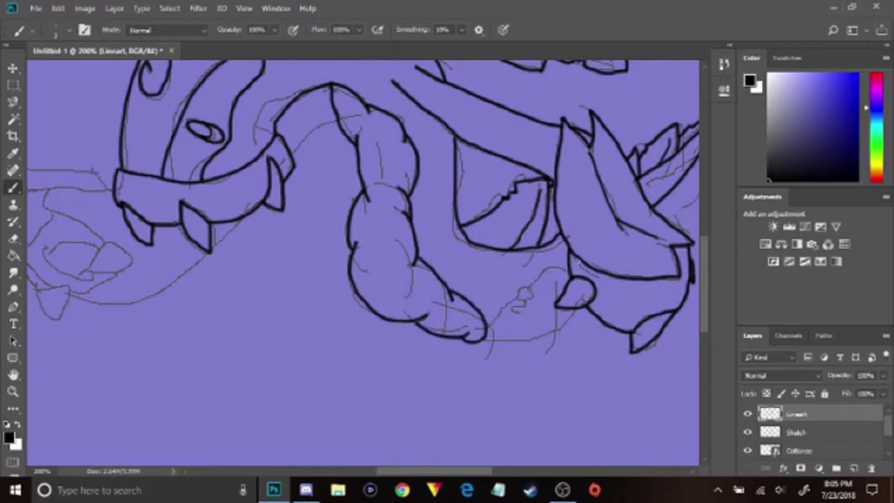
Ink the curve joining the cotton limb to the clawed hand, and review the whole drawing with the Sketch layer hidden.
mouse_move(567, 264)
mouse_down()
mouse_move(492, 327)
mouse_move(528, 315)
mouse_move(568, 270)
mouse_up()
key(ctrl+z)
drag(193, 238, 496, 323)
drag(230, 253, 322, 329)
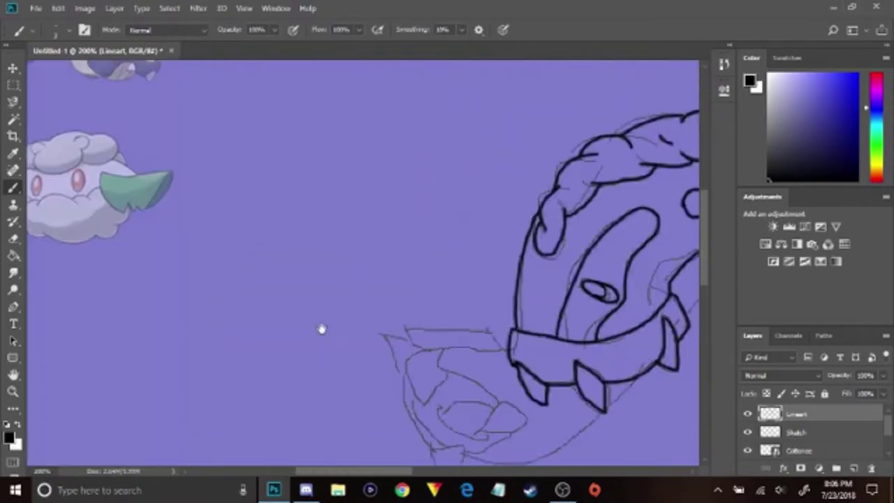
drag(660, 395, 282, 343)
key(ctrl+minus)
key(ctrl+minus)
click(748, 433)
click(748, 432)
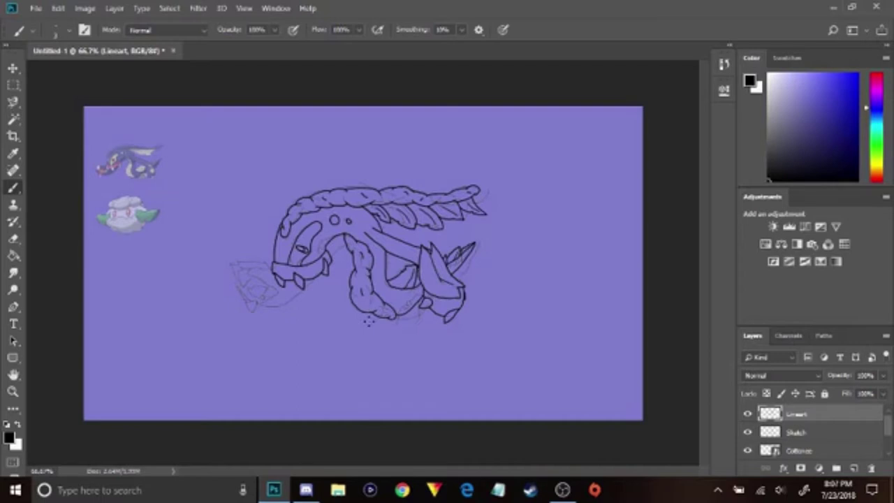
key(ctrl+plus)
key(ctrl+plus)
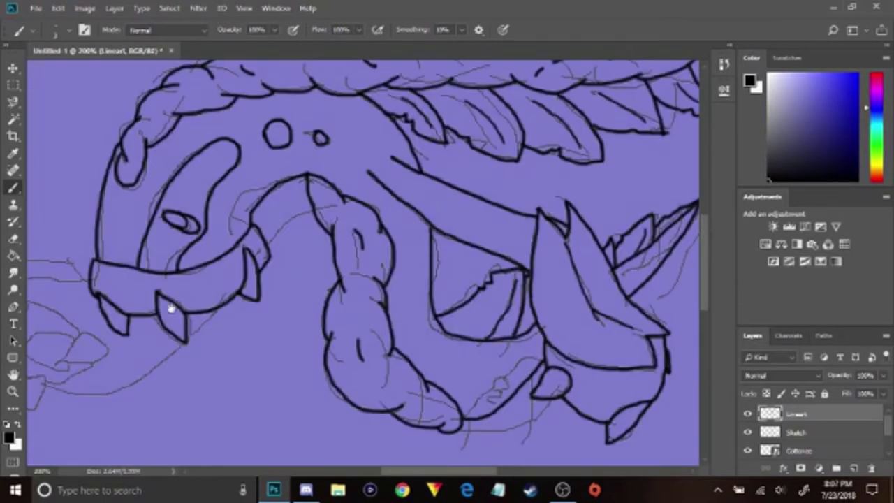
Ink the lower jaw's outline and its pointed teeth, joining the jaw to the upper lip.
drag(173, 308, 415, 265)
mouse_move(321, 232)
mouse_down()
mouse_move(227, 236)
mouse_move(217, 286)
mouse_move(268, 356)
mouse_move(257, 322)
mouse_up()
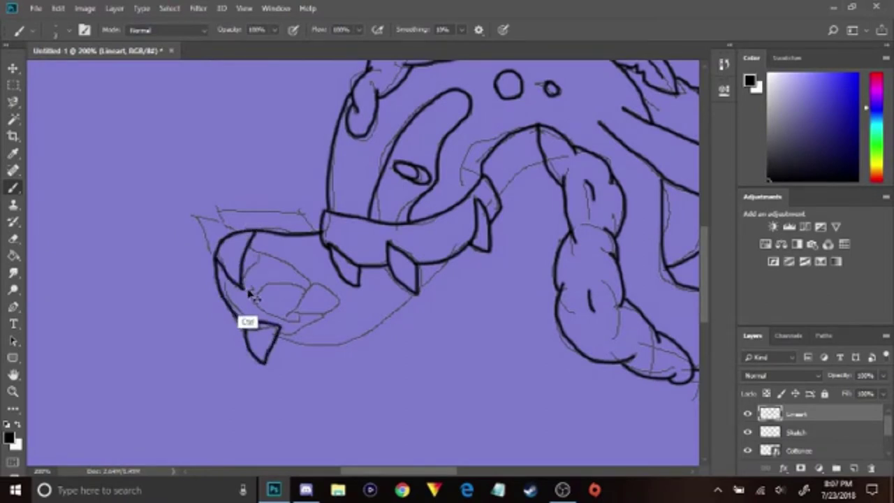
mouse_move(195, 318)
mouse_down()
mouse_move(277, 315)
mouse_move(250, 294)
mouse_up()
key(ctrl+z)
mouse_move(272, 227)
mouse_down()
mouse_move(290, 262)
mouse_move(315, 235)
mouse_up()
drag(343, 291, 392, 281)
mouse_move(329, 312)
mouse_down()
mouse_move(451, 285)
mouse_move(501, 242)
mouse_up()
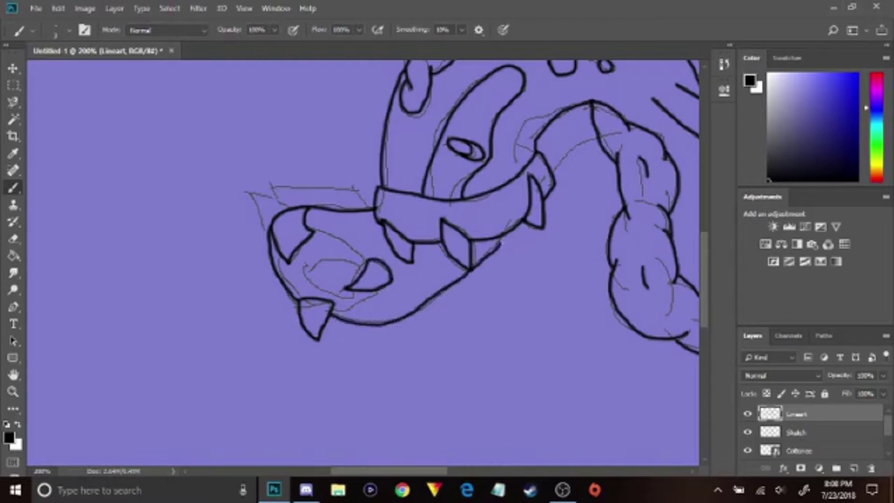
Ink the inner rim of the lower jaw and the oval mouth opening between its teeth.
drag(282, 266, 300, 299)
drag(303, 232, 364, 260)
drag(332, 314, 364, 300)
mouse_move(362, 268)
mouse_down()
mouse_move(327, 260)
mouse_move(306, 282)
mouse_move(358, 294)
mouse_up()
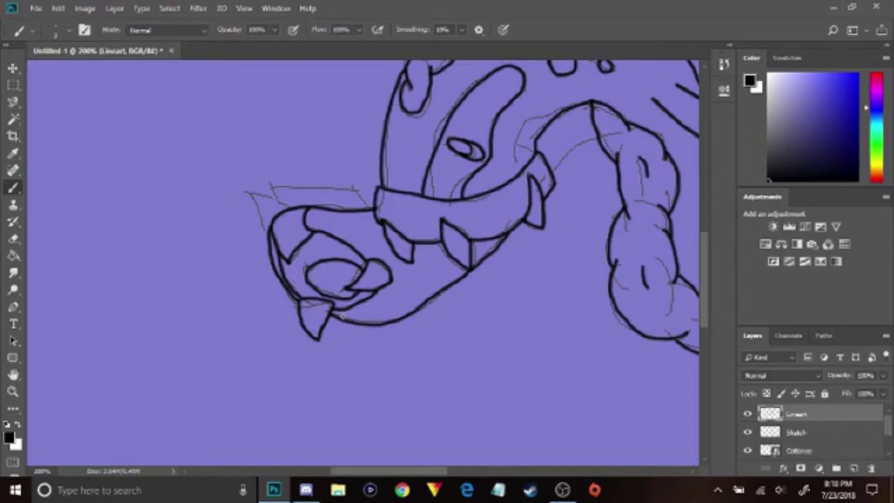
Ink the pointed leaf shapes along the upper edge of the lower jaw, and hide the Sketch layer.
drag(274, 187, 319, 194)
key(ctrl+z)
mouse_move(247, 193)
mouse_down()
mouse_move(269, 233)
mouse_move(272, 186)
mouse_move(346, 196)
mouse_move(369, 208)
mouse_move(268, 183)
mouse_up()
key(ctrl+z)
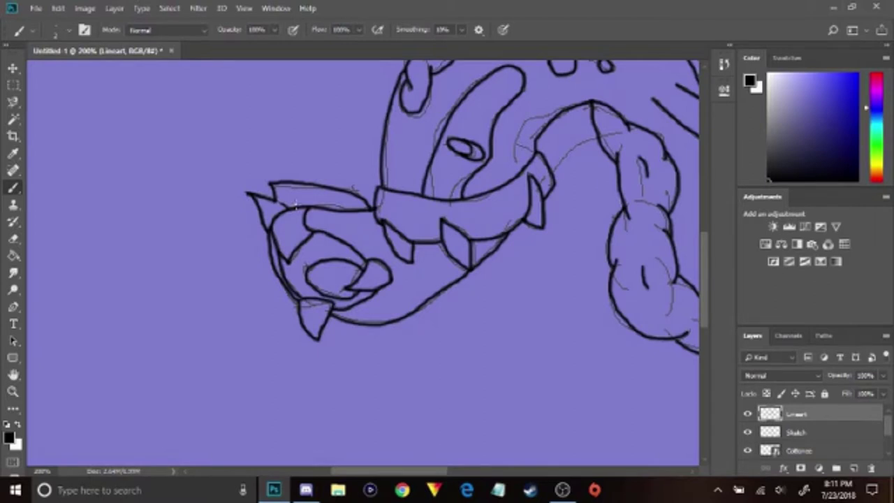
key(ctrl+minus)
key(ctrl+minus)
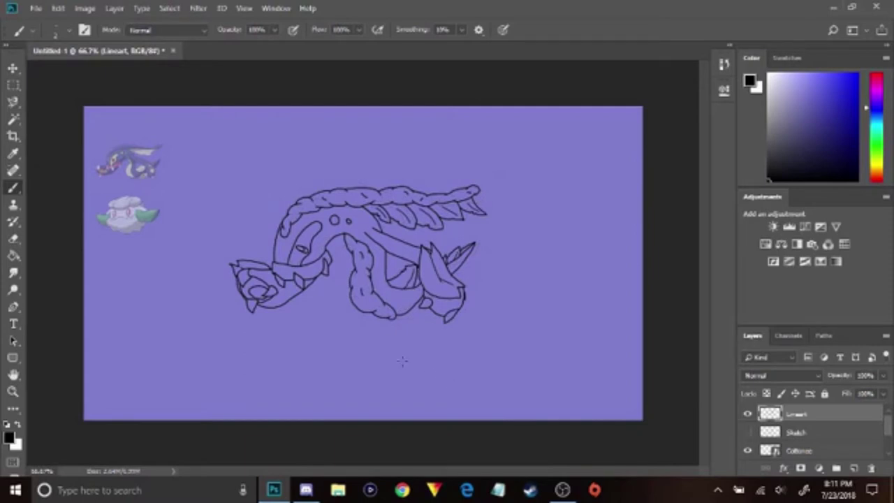
Add two new layers beneath Lineart, naming the lower one Color1 and the one above it Pallette.
click(854, 469)
drag(797, 415, 796, 440)
double_click(799, 432)
key(Return)
click(854, 469)
double_click(797, 433)
text(Palette)
key(Return)
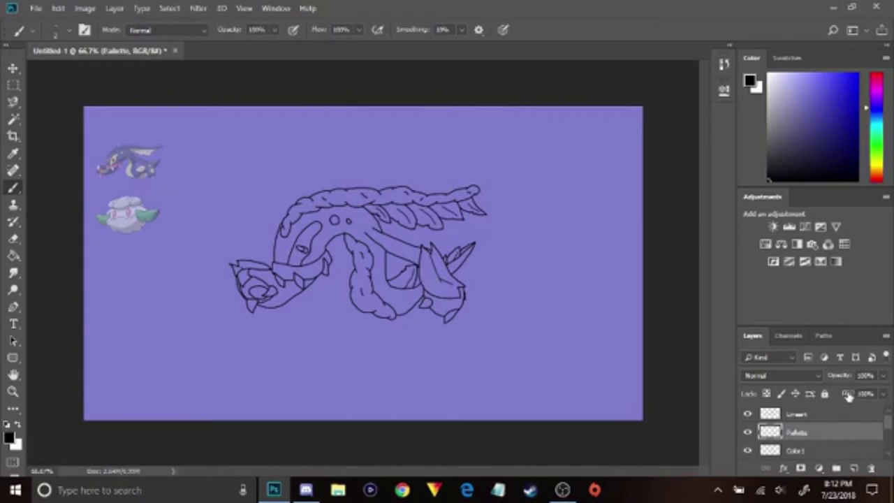
Try painting an off-white swatch beside the drawing on the Pallette layer, choose a bright green, and undo the swatch.
key(x)
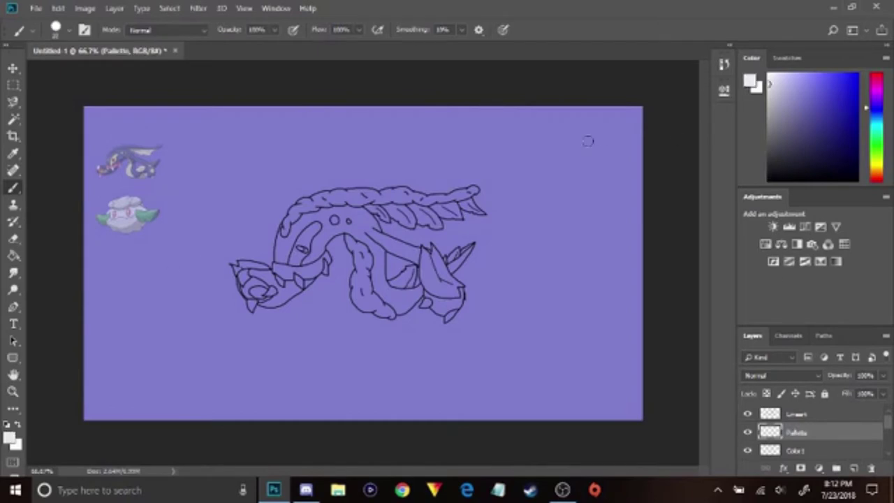
drag(586, 156, 587, 176)
click(854, 130)
click(839, 102)
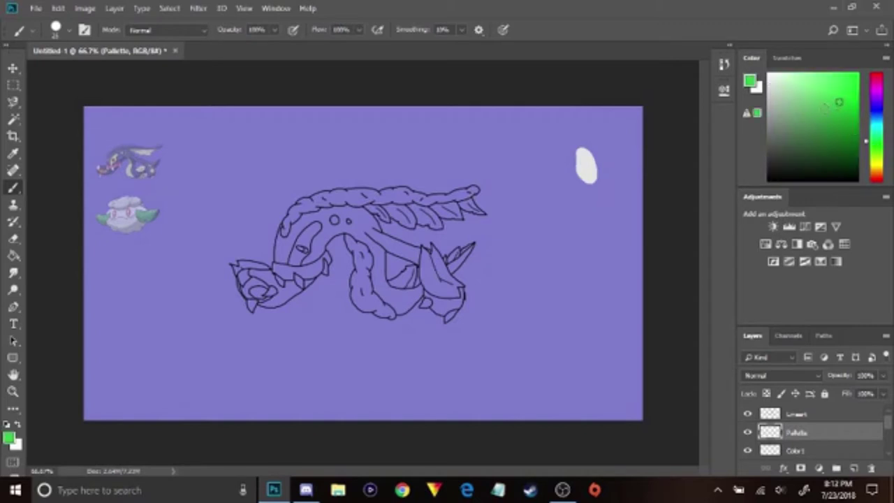
key(ctrl+z)
Set the opacity of the two reference picture layers, Cottonee and Eelektross, to 100%.
key(i)
scroll(806, 437, down, 2)
click(806, 437)
shift+click(807, 451)
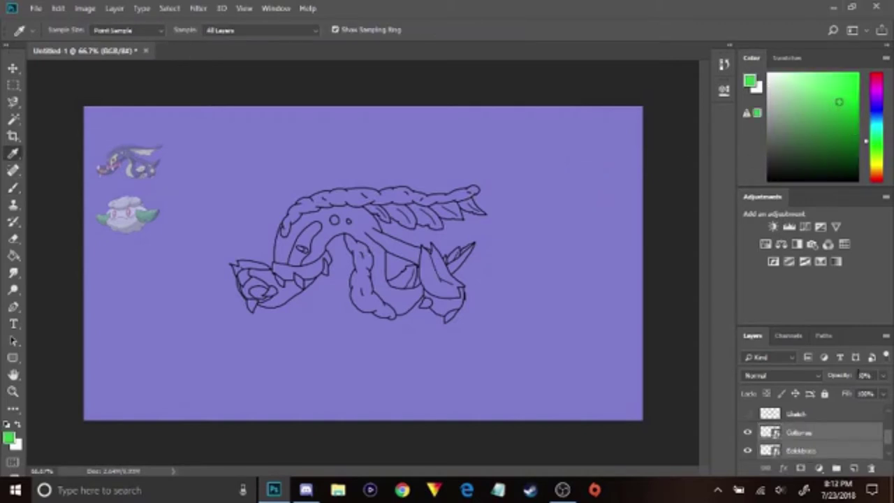
key(0)
On the Pallette layer, paint white and greyish-beige swatches beside the references, using colours sampled from Cottonee's body and fluff.
scroll(817, 440, up, 2)
click(842, 429)
key(ctrl+plus)
drag(178, 215, 547, 283)
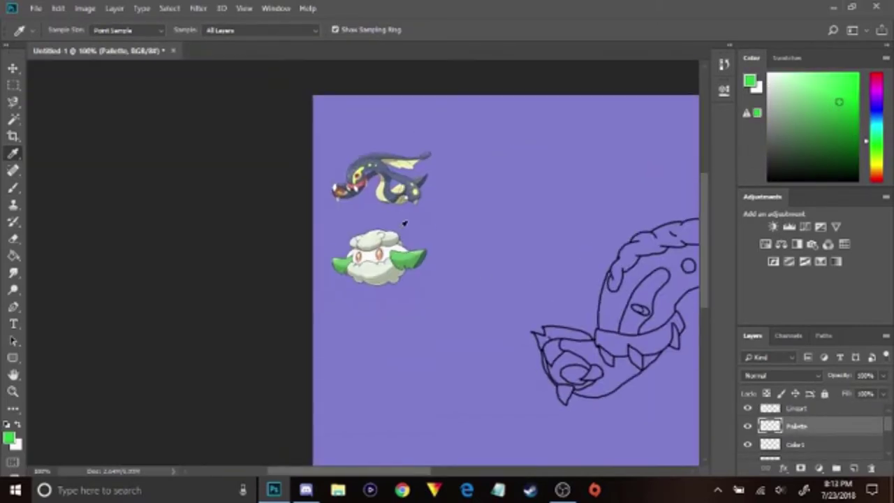
click(390, 250)
key(b)
drag(475, 151, 508, 147)
key(i)
click(387, 276)
key(b)
Add light, medium and dark green swatches sampled from Cottonee's leaf, plus an orange swatch sampled from its eye.
key(i)
click(409, 257)
key(b)
drag(473, 197, 472, 229)
key(i)
click(417, 260)
key(b)
drag(515, 198, 515, 215)
alt+click(426, 252)
drag(548, 176, 550, 206)
alt+click(381, 255)
drag(470, 257, 458, 262)
On the Color1 layer, fill the creature's lower jaw with the white sampled from the palette.
drag(559, 293, 257, 275)
click(796, 445)
key(i)
click(182, 140)
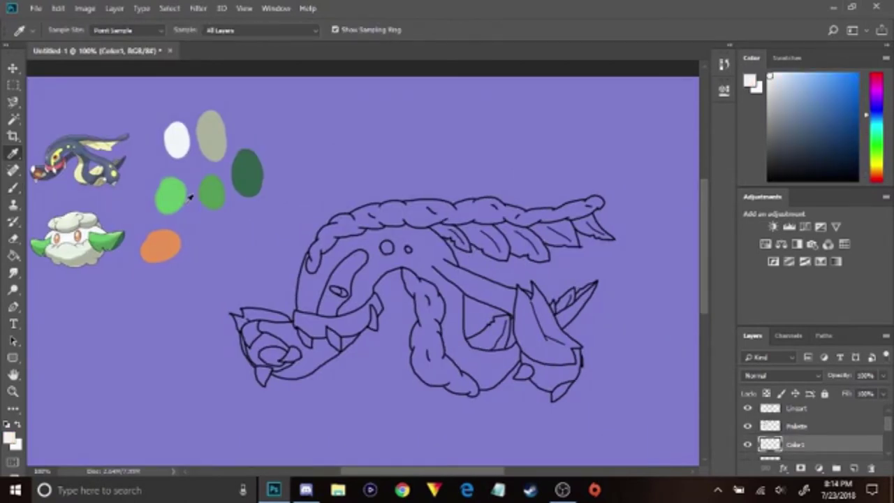
key(b)
click(303, 303)
key(ctrl+z)
drag(306, 309, 307, 284)
key(ctrl+plus)
key(ctrl+z)
drag(249, 325, 269, 251)
mouse_move(267, 352)
mouse_down()
mouse_move(356, 338)
mouse_move(371, 311)
mouse_up()
drag(362, 324, 402, 258)
key(ctrl+z)
key(ctrl+plus)
drag(406, 273, 422, 263)
key(ctrl+z)
Fill the head, curved body and arm with the same white within the lineart.
mouse_move(492, 219)
mouse_down()
mouse_move(447, 234)
mouse_move(419, 256)
mouse_up()
mouse_move(283, 218)
mouse_down()
mouse_move(409, 127)
mouse_move(605, 157)
mouse_move(608, 178)
mouse_move(630, 203)
mouse_move(523, 203)
mouse_move(613, 303)
mouse_move(351, 274)
mouse_move(610, 240)
mouse_up()
mouse_move(688, 360)
mouse_down()
mouse_move(354, 242)
mouse_move(335, 305)
mouse_up()
mouse_move(283, 197)
mouse_down()
mouse_move(348, 248)
mouse_move(405, 265)
mouse_move(482, 311)
mouse_up()
drag(358, 232, 493, 269)
mouse_move(468, 276)
mouse_down()
mouse_move(445, 235)
mouse_move(270, 27)
mouse_up()
drag(310, 181, 309, 212)
key(ctrl+z)
mouse_move(308, 176)
mouse_down()
mouse_move(315, 213)
mouse_move(365, 265)
mouse_move(419, 249)
mouse_move(434, 176)
mouse_up()
mouse_move(139, 67)
mouse_down()
mouse_move(387, 248)
mouse_move(346, 109)
mouse_up()
drag(320, 179, 323, 129)
mouse_move(305, 234)
mouse_down()
mouse_move(339, 281)
mouse_move(357, 304)
mouse_move(377, 307)
mouse_move(397, 386)
mouse_move(445, 366)
mouse_move(492, 316)
mouse_move(443, 323)
mouse_up()
drag(652, 184, 319, 273)
Reduce the brush size and fill the narrow pointed fin behind the leafy hand with white.
key(bracketleft)
key(bracketleft)
key(bracketleft)
key(bracketleft)
mouse_move(313, 304)
mouse_down()
mouse_move(331, 256)
mouse_move(333, 288)
mouse_move(358, 253)
mouse_move(336, 258)
mouse_move(398, 201)
mouse_up()
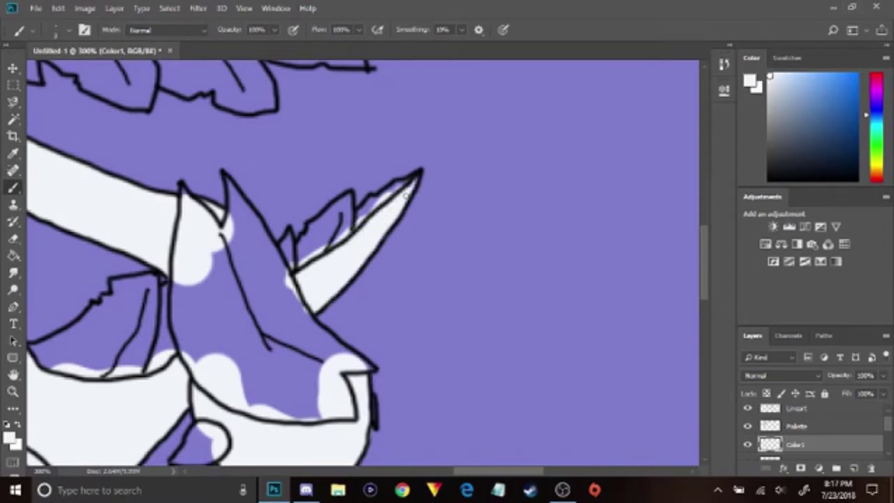
Touch up the white fill along the lower jaw's edges around the mouth and teeth.
drag(326, 294, 699, 253)
drag(329, 311, 699, 285)
mouse_move(266, 246)
mouse_down()
mouse_move(263, 273)
mouse_move(303, 347)
mouse_up()
drag(302, 341, 327, 243)
mouse_move(350, 376)
mouse_down()
mouse_move(447, 374)
mouse_move(433, 334)
mouse_up()
key(ctrl+alt+z)
key(ctrl+alt+z)
mouse_move(315, 240)
mouse_down()
mouse_move(399, 235)
mouse_move(444, 300)
mouse_move(557, 267)
mouse_move(575, 283)
mouse_move(600, 254)
mouse_move(529, 319)
mouse_move(443, 331)
mouse_move(338, 235)
mouse_move(400, 253)
mouse_move(425, 298)
mouse_move(430, 366)
mouse_move(442, 375)
mouse_move(531, 319)
mouse_move(513, 301)
mouse_move(449, 332)
mouse_up()
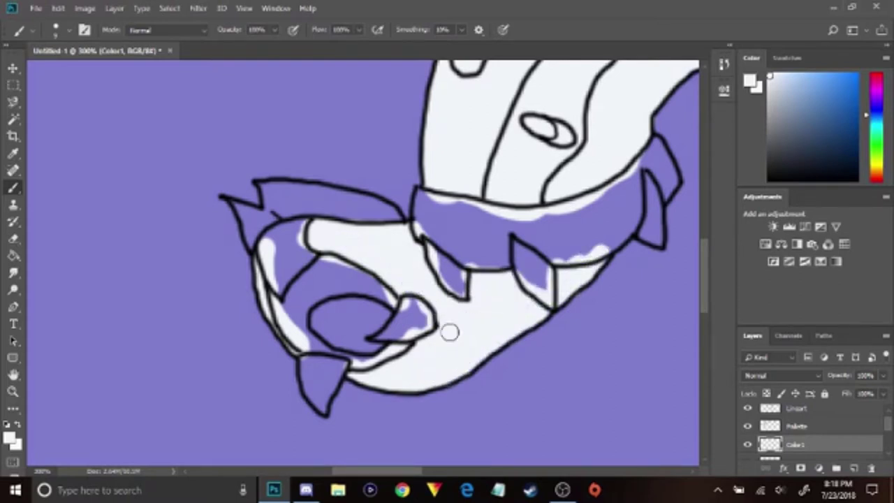
Sample the pale green-white of Cottonee's fluff and paint a swatch of it on the Pallette layer.
drag(670, 363, 465, 325)
drag(168, 231, 461, 338)
mouse_move(168, 315)
mouse_down()
mouse_move(410, 299)
mouse_move(459, 248)
mouse_up()
key(i)
click(386, 313)
key(b)
drag(626, 83, 280, 328)
click(792, 429)
mouse_move(287, 234)
mouse_down()
mouse_move(323, 276)
mouse_move(326, 269)
mouse_move(301, 288)
mouse_up()
key(ctrl+z)
drag(461, 419, 230, 84)
drag(629, 209, 203, 212)
mouse_move(357, 106)
mouse_down()
mouse_move(382, 120)
mouse_move(368, 121)
mouse_move(375, 167)
mouse_move(400, 130)
mouse_up()
key(ctrl+z)
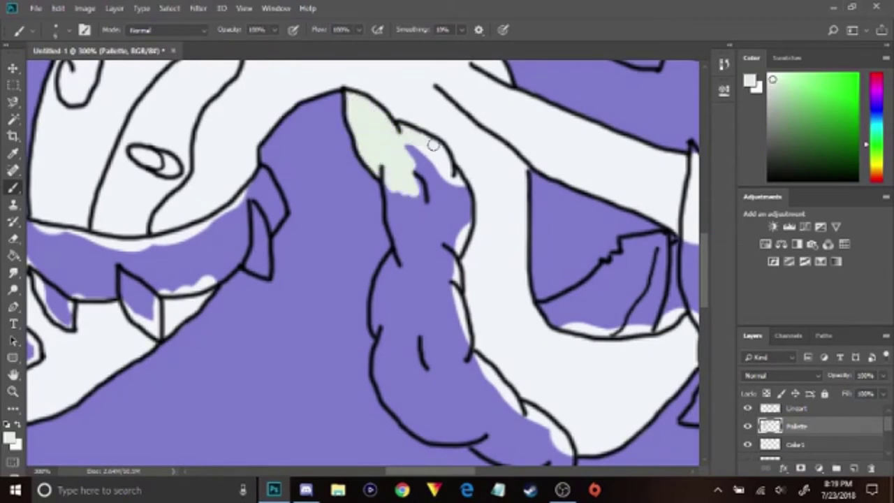
key(ctrl+alt+z)
key(ctrl+alt+z)
key(ctrl+alt+z)
key(ctrl+alt+z)
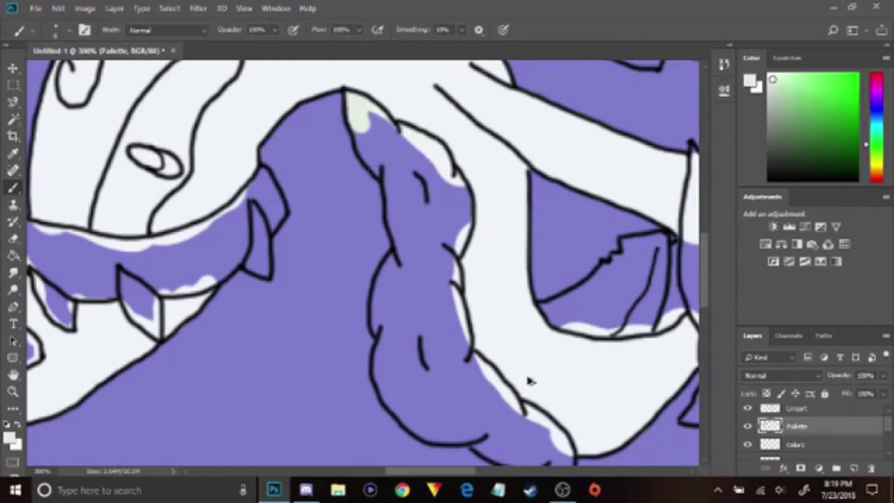
key(ctrl+alt+z)
On a new Color2 layer above Color1, fill the cotton strip hanging beneath the body with pale green-white.
click(791, 442)
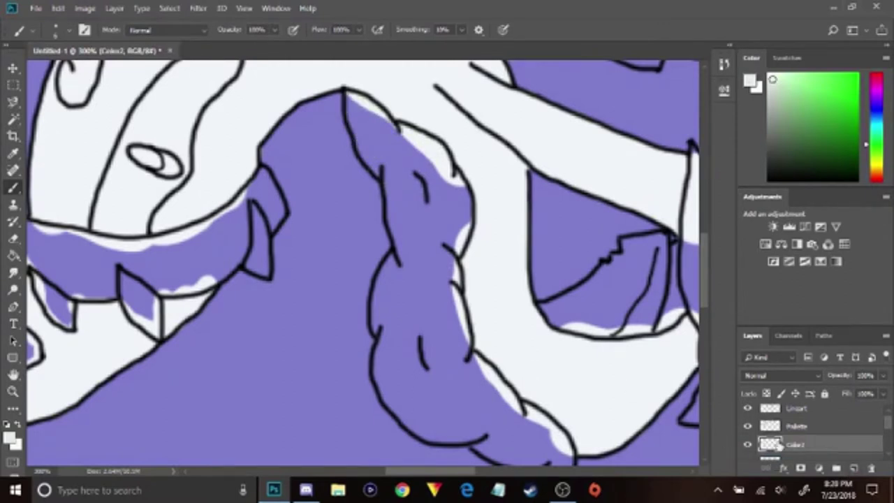
mouse_move(352, 102)
mouse_down()
mouse_move(372, 160)
mouse_move(352, 99)
mouse_move(399, 142)
mouse_move(361, 116)
mouse_move(399, 152)
mouse_move(417, 141)
mouse_move(440, 160)
mouse_move(413, 152)
mouse_move(393, 210)
mouse_move(407, 258)
mouse_move(425, 201)
mouse_move(461, 191)
mouse_move(464, 232)
mouse_move(454, 218)
mouse_move(413, 257)
mouse_move(452, 266)
mouse_move(410, 288)
mouse_move(400, 264)
mouse_move(386, 270)
mouse_move(378, 321)
mouse_move(434, 348)
mouse_move(454, 302)
mouse_move(463, 344)
mouse_move(455, 320)
mouse_move(446, 339)
mouse_move(402, 348)
mouse_up()
drag(573, 423, 404, 326)
mouse_move(222, 238)
mouse_down()
mouse_move(211, 275)
mouse_move(231, 314)
mouse_move(264, 339)
mouse_move(300, 340)
mouse_up()
mouse_move(315, 272)
mouse_down()
mouse_move(349, 316)
mouse_move(298, 273)
mouse_move(250, 283)
mouse_move(235, 303)
mouse_move(287, 327)
mouse_move(317, 299)
mouse_move(362, 317)
mouse_move(393, 345)
mouse_move(396, 366)
mouse_move(378, 344)
mouse_move(314, 332)
mouse_move(310, 348)
mouse_move(355, 356)
mouse_up()
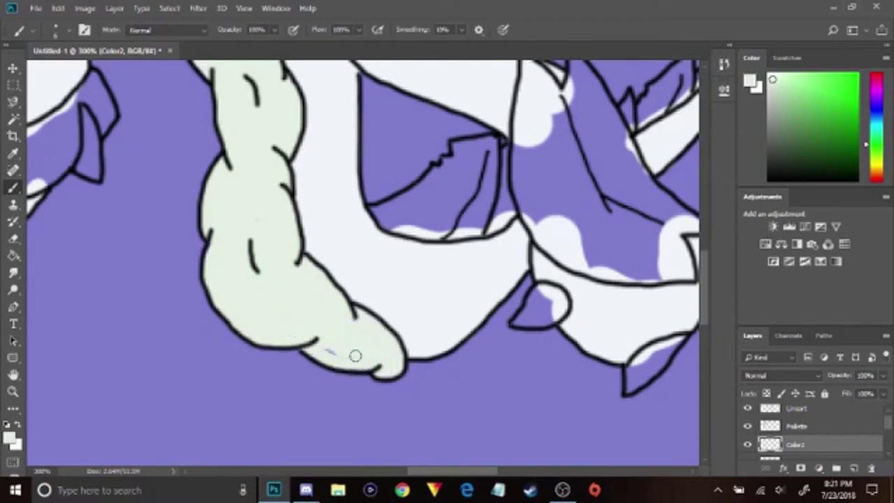
Fill the cotton mane from the back of the head along the top of the body with pale green-white.
drag(294, 74, 352, 456)
drag(140, 391, 646, 159)
mouse_move(474, 109)
mouse_down()
mouse_move(365, 240)
mouse_move(412, 181)
mouse_move(393, 174)
mouse_move(429, 169)
mouse_move(312, 199)
mouse_move(339, 179)
mouse_move(323, 155)
mouse_move(335, 170)
mouse_up()
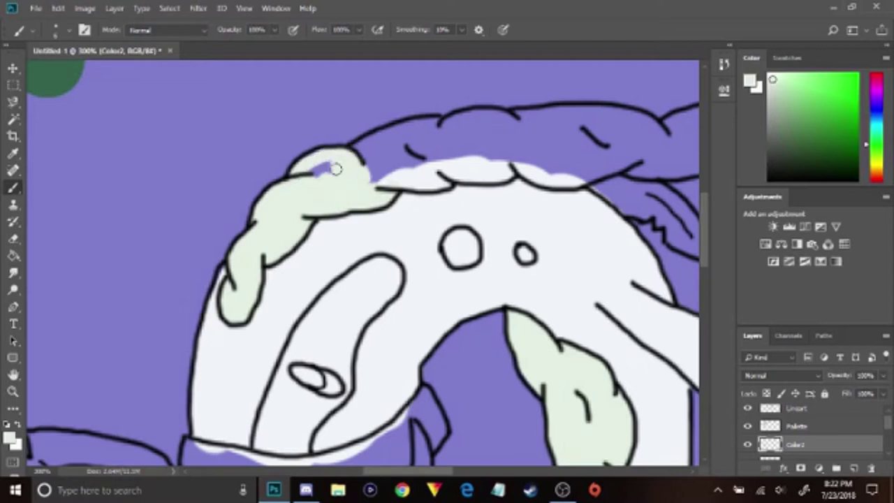
mouse_move(440, 181)
mouse_down()
mouse_move(352, 143)
mouse_move(389, 134)
mouse_move(425, 143)
mouse_move(360, 155)
mouse_up()
drag(483, 178, 451, 143)
drag(617, 159, 394, 172)
mouse_move(226, 140)
mouse_down()
mouse_move(245, 130)
mouse_move(271, 140)
mouse_move(252, 177)
mouse_up()
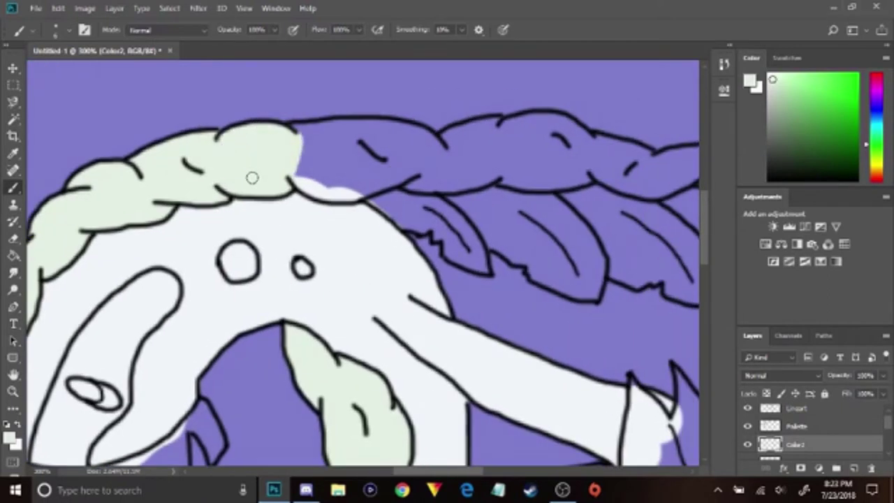
Continue the pale green-white fill along the cotton mane to its rounded end above the leaf fins.
mouse_move(316, 193)
mouse_down()
mouse_move(341, 179)
mouse_move(309, 158)
mouse_move(318, 128)
mouse_move(379, 126)
mouse_move(431, 142)
mouse_move(421, 172)
mouse_move(388, 181)
mouse_move(336, 169)
mouse_move(367, 140)
mouse_move(400, 178)
mouse_move(403, 150)
mouse_move(390, 160)
mouse_move(408, 180)
mouse_move(455, 184)
mouse_move(485, 171)
mouse_move(435, 161)
mouse_move(499, 121)
mouse_move(456, 135)
mouse_move(443, 153)
mouse_move(499, 138)
mouse_move(502, 154)
mouse_move(417, 222)
mouse_move(224, 193)
mouse_move(314, 207)
mouse_move(271, 186)
mouse_up()
key(ctrl+z)
key(ctrl+z)
mouse_move(231, 247)
mouse_down()
mouse_move(283, 253)
mouse_move(311, 233)
mouse_move(288, 237)
mouse_move(252, 198)
mouse_move(270, 200)
mouse_move(234, 221)
mouse_move(318, 234)
mouse_move(371, 262)
mouse_move(412, 248)
mouse_move(315, 210)
mouse_move(368, 225)
mouse_move(367, 248)
mouse_move(379, 228)
mouse_move(375, 239)
mouse_move(331, 230)
mouse_move(445, 220)
mouse_move(400, 241)
mouse_move(438, 249)
mouse_move(470, 244)
mouse_move(461, 240)
mouse_move(474, 224)
mouse_move(531, 231)
mouse_move(485, 218)
mouse_move(509, 206)
mouse_move(609, 201)
mouse_move(594, 184)
mouse_move(571, 188)
mouse_move(595, 196)
mouse_up()
mouse_move(558, 229)
mouse_down()
mouse_move(496, 290)
mouse_move(506, 234)
mouse_move(514, 242)
mouse_move(504, 227)
mouse_move(569, 209)
mouse_up()
key(ctrl+z)
key(e)
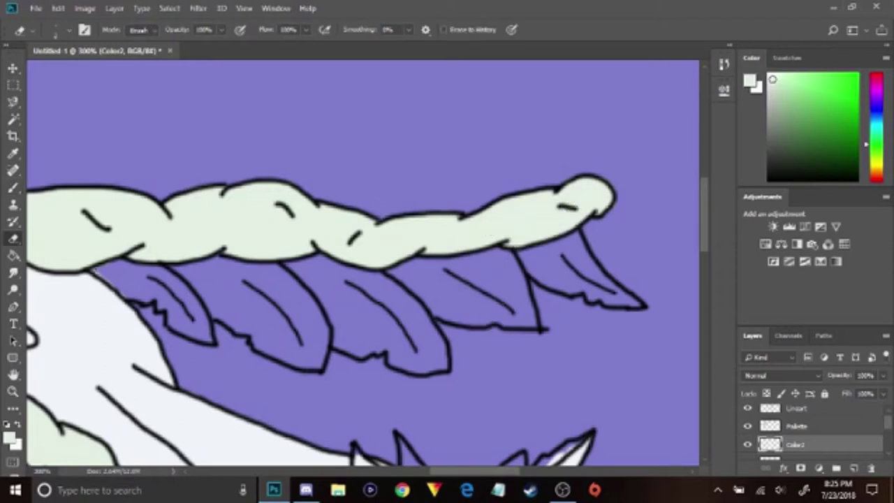
key(alt+bracketleft)
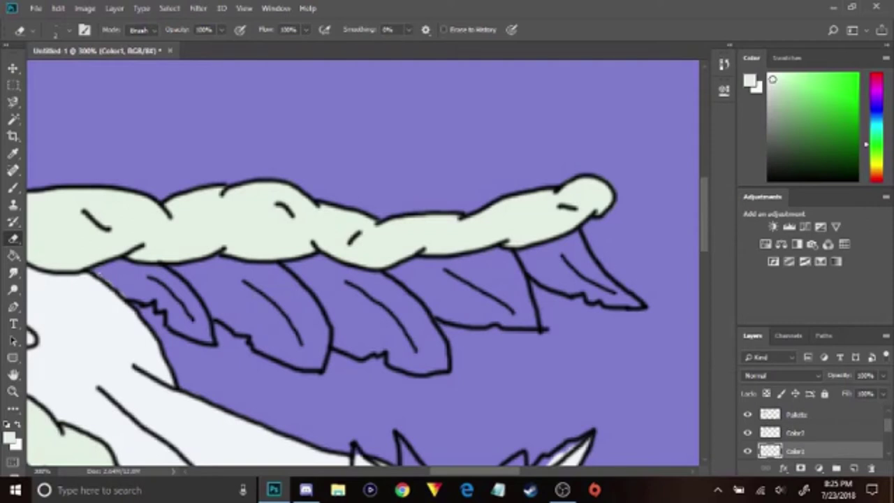
key(alt+bracketright)
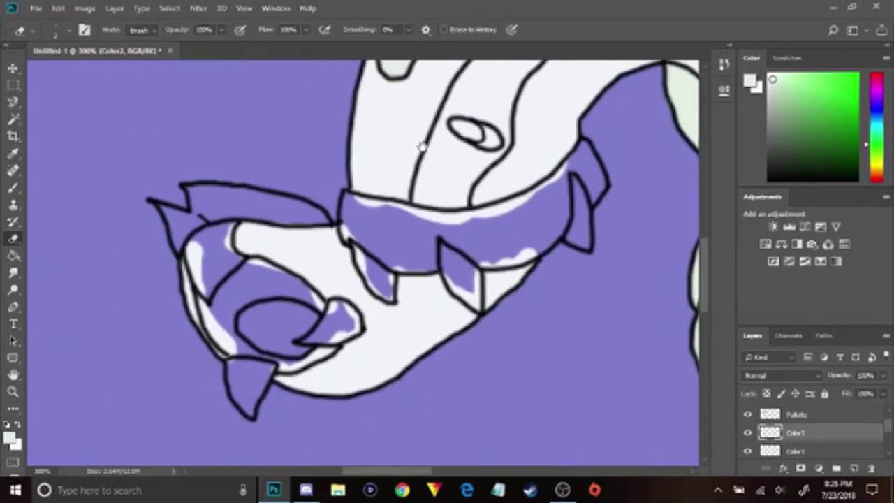
Fill the iris of the creature's eye with the orange sampled from the palette on the Color2 layer.
drag(419, 150, 403, 293)
key(i)
click(429, 325)
key(b)
mouse_move(615, 274)
mouse_down()
mouse_move(463, 267)
mouse_move(236, 76)
mouse_up()
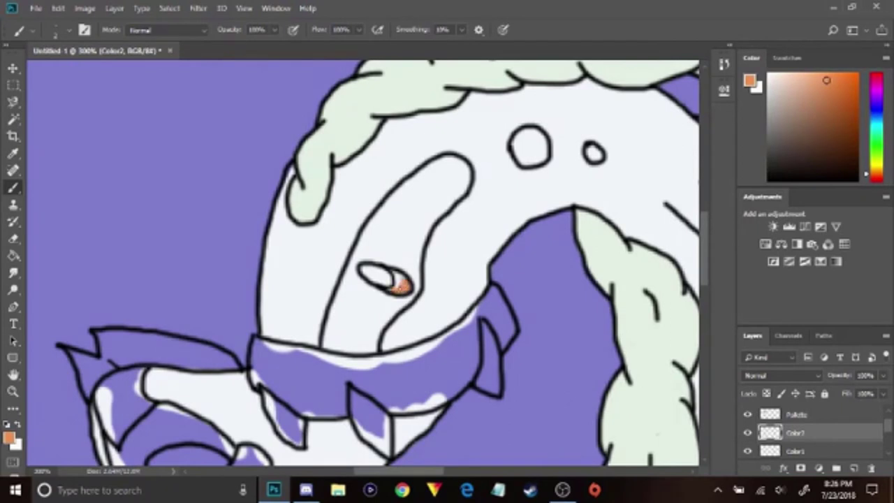
Sample the yellow from Eelektross's face marking and paint a swatch of it on the Pallette layer with a larger brush.
mouse_move(175, 160)
mouse_down()
mouse_move(455, 303)
mouse_move(353, 208)
mouse_move(497, 315)
mouse_move(357, 146)
mouse_move(457, 277)
mouse_up()
key(i)
click(257, 162)
key(b)
click(793, 417)
key(bracketright)
key(bracketright)
key(bracketright)
key(bracketright)
key(bracketright)
mouse_move(512, 355)
mouse_down()
mouse_move(495, 354)
mouse_move(512, 354)
mouse_up()
Add a Color 3 layer between Color2 and Color1, and fill the eye stripe and the two round body spots yellow.
click(854, 468)
drag(814, 416, 814, 461)
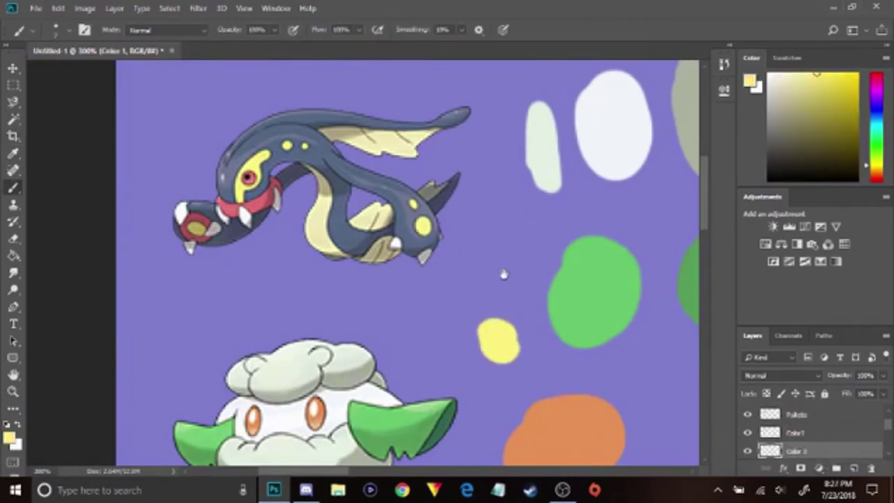
scroll(504, 274, down, 8)
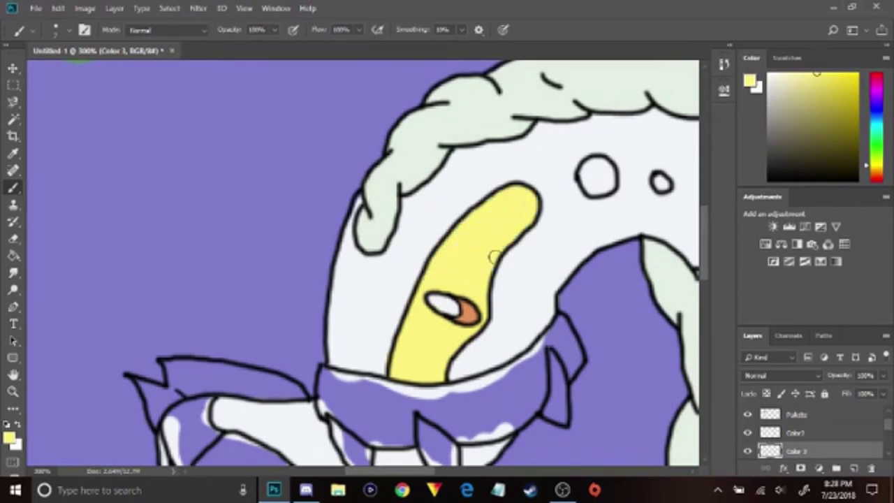
drag(589, 183, 433, 236)
key(ctrl+[)
key(ctrl+])
key(ctrl+minus)
key(ctrl+minus)
key(ctrl+minus)
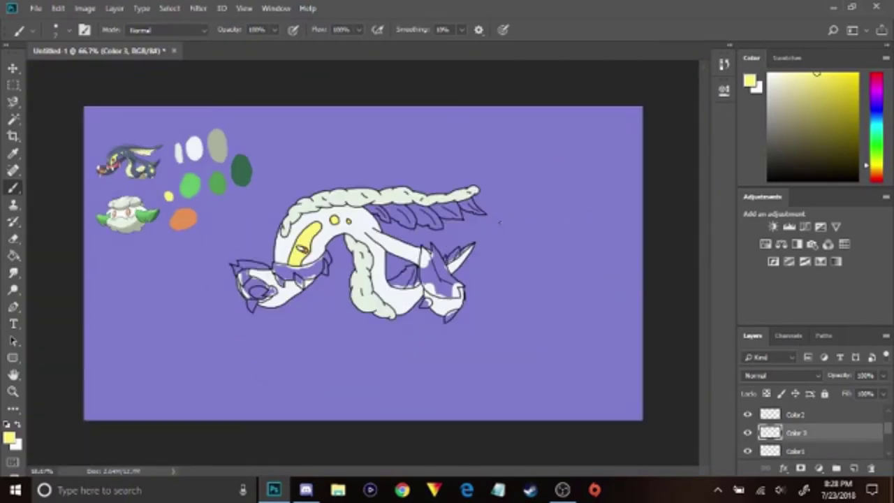
Fill the pointed teeth hanging from the upper jaw with the same yellow on the Color 3 layer.
key(ctrl+plus)
key(ctrl+plus)
key(ctrl+plus)
drag(134, 397, 569, 239)
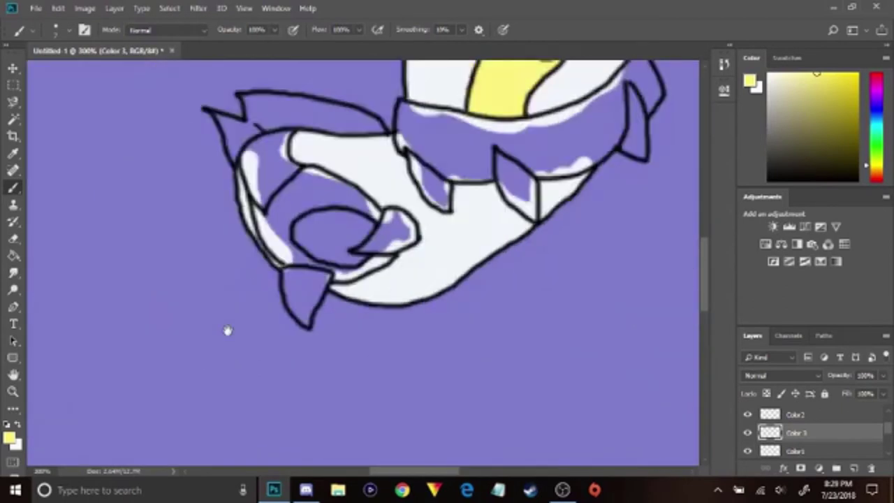
drag(227, 331, 223, 437)
drag(217, 233, 109, 145)
drag(307, 201, 326, 207)
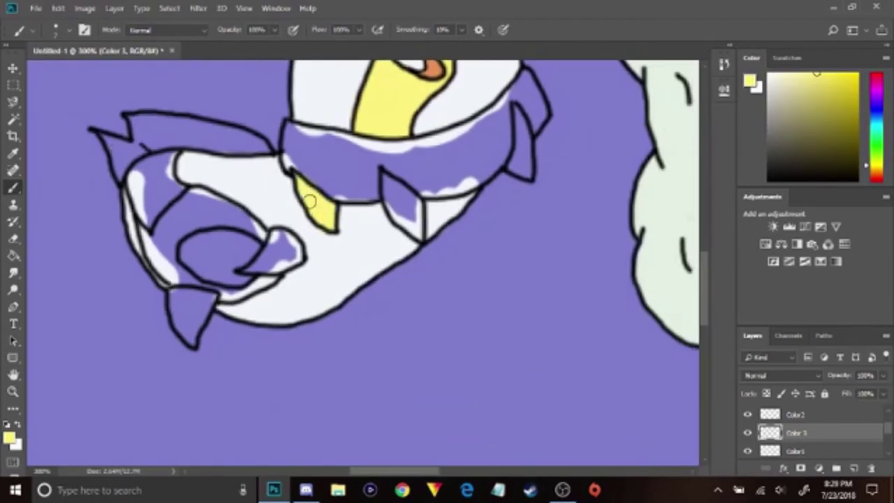
drag(385, 178, 415, 214)
mouse_move(442, 200)
mouse_down()
mouse_move(368, 251)
mouse_move(214, 290)
mouse_up()
drag(283, 259, 294, 262)
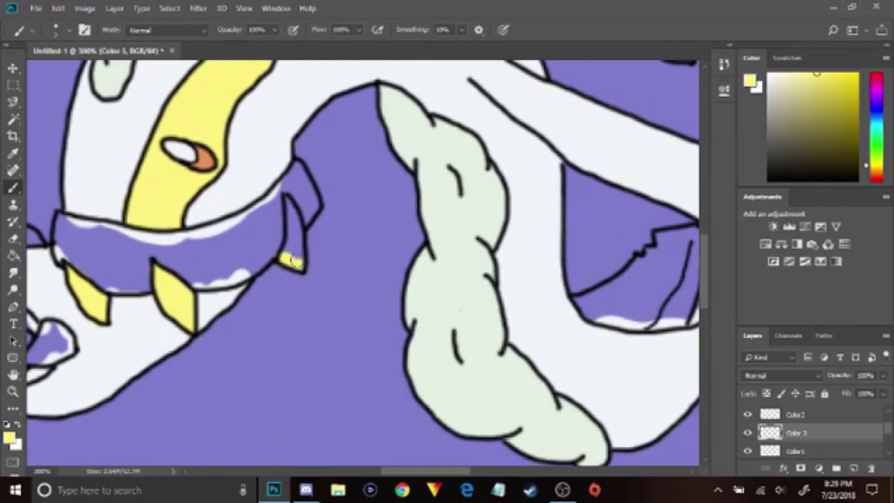
key(e)
key(b)
Finish the yellow tooth at the upper jaw's corner and fill the three teeth around the round mouth yellow.
drag(237, 252, 559, 182)
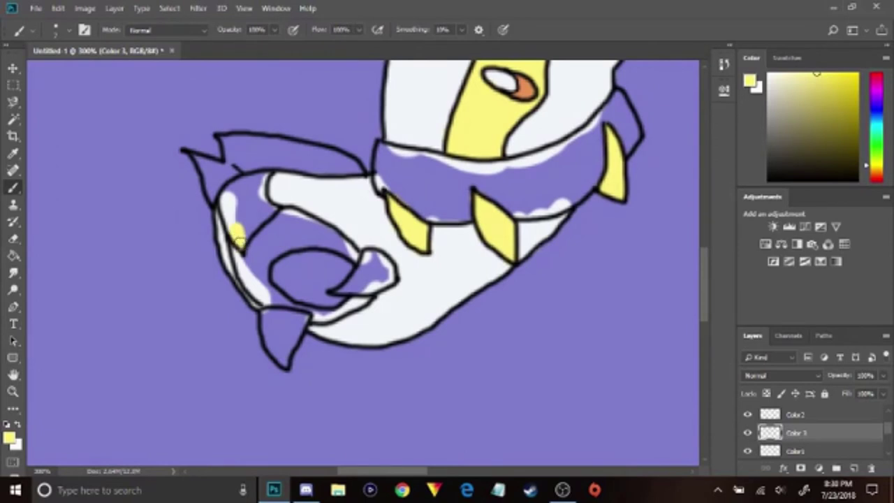
mouse_move(230, 196)
mouse_down()
mouse_move(266, 176)
mouse_move(241, 238)
mouse_move(262, 199)
mouse_up()
mouse_move(286, 365)
mouse_down()
mouse_move(272, 344)
mouse_move(289, 340)
mouse_up()
drag(334, 293, 349, 295)
key(ctrl+z)
key(p)
key(b)
key(bracketleft)
key(bracketleft)
key(bracketleft)
key(bracketleft)
key(bracketleft)
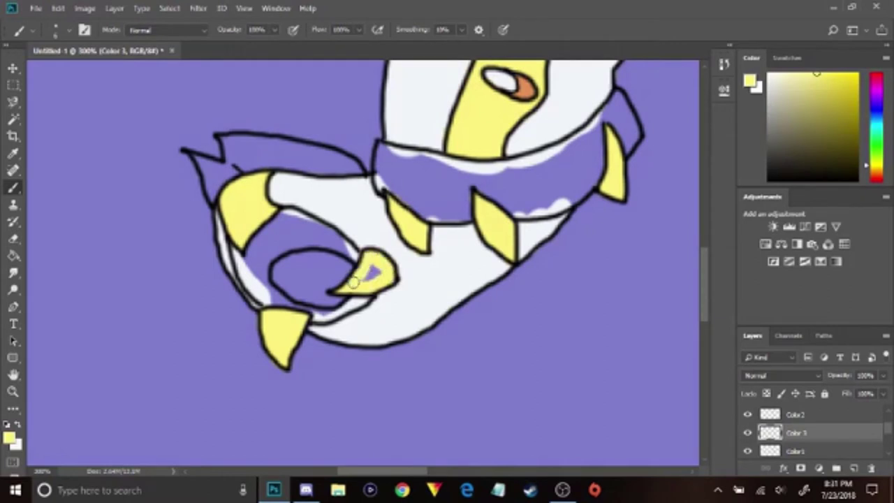
Fill the two claws on the creature's rear limb with the same yellow on the Color 3 layer.
scroll(353, 280, right, 10)
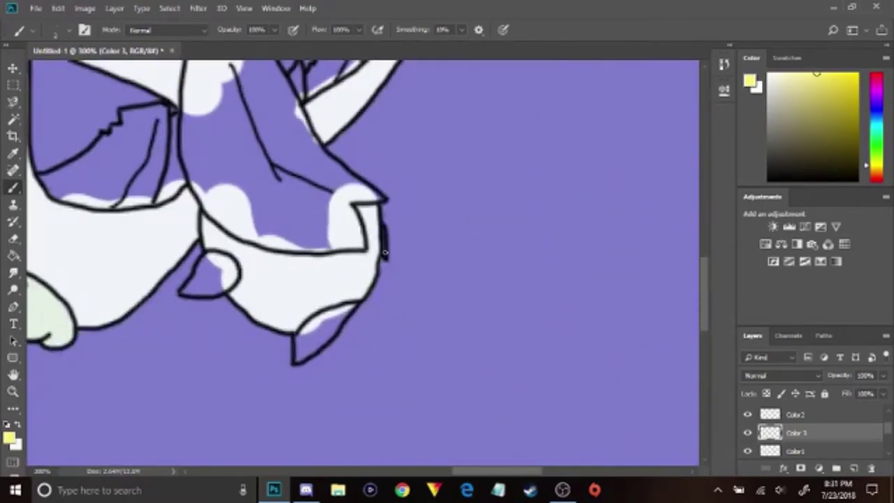
drag(297, 358, 304, 334)
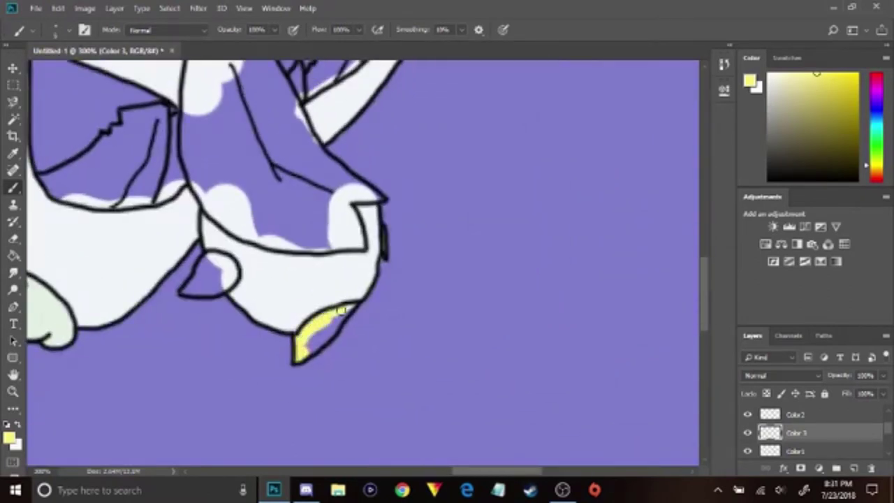
drag(342, 310, 336, 322)
drag(181, 292, 215, 290)
mouse_move(216, 258)
mouse_down()
mouse_move(192, 285)
mouse_move(202, 271)
mouse_move(202, 228)
mouse_move(238, 179)
mouse_move(215, 264)
mouse_move(187, 261)
mouse_move(128, 189)
mouse_move(206, 198)
mouse_move(194, 290)
mouse_move(130, 166)
mouse_move(324, 476)
mouse_move(391, 133)
mouse_up()
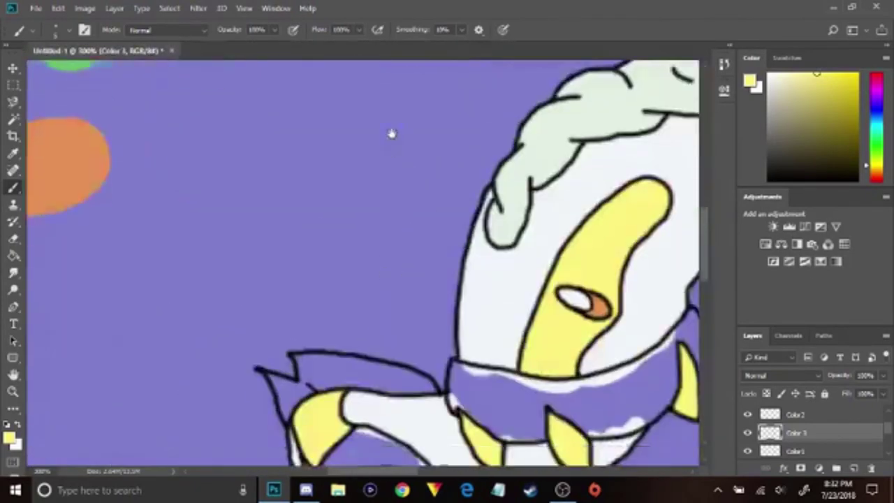
Sample the light green from the palette swatch as the painting colour.
scroll(263, 320, up, 4)
scroll(263, 319, left, 5)
alt+click(331, 246)
scroll(331, 246, down, 8)
scroll(331, 246, right, 6)
drag(295, 250, 352, 275)
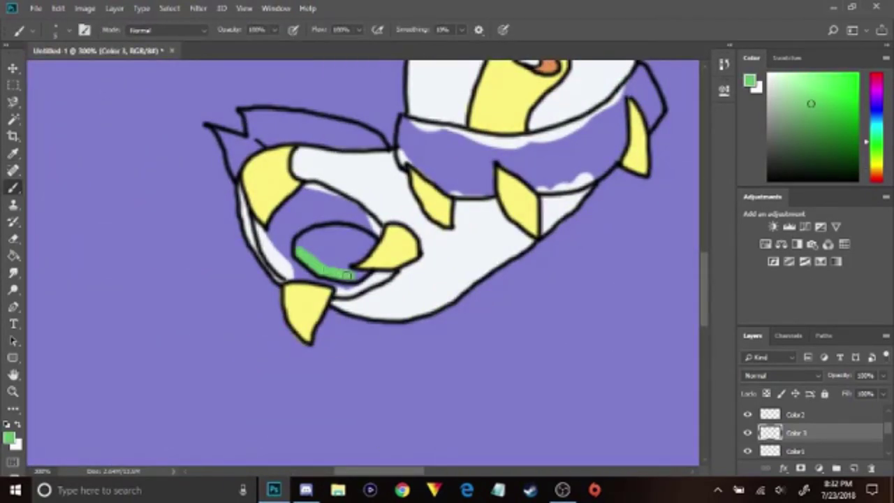
key(z)
key(ctrl+alt+z)
key(ctrl+alt+z)
key(ctrl+alt+z)
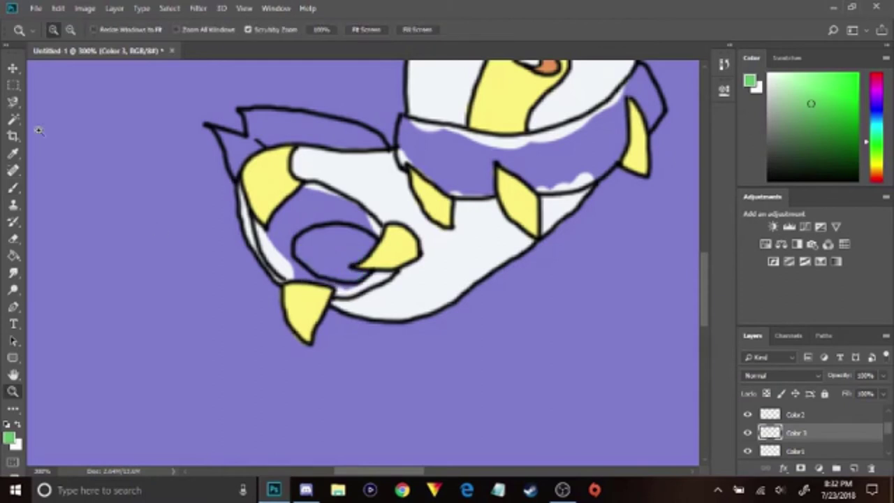
click(12, 68)
Add a Color4 layer directly above Color1 and fill the round mouth's inner oval and surrounding ring light green.
key(b)
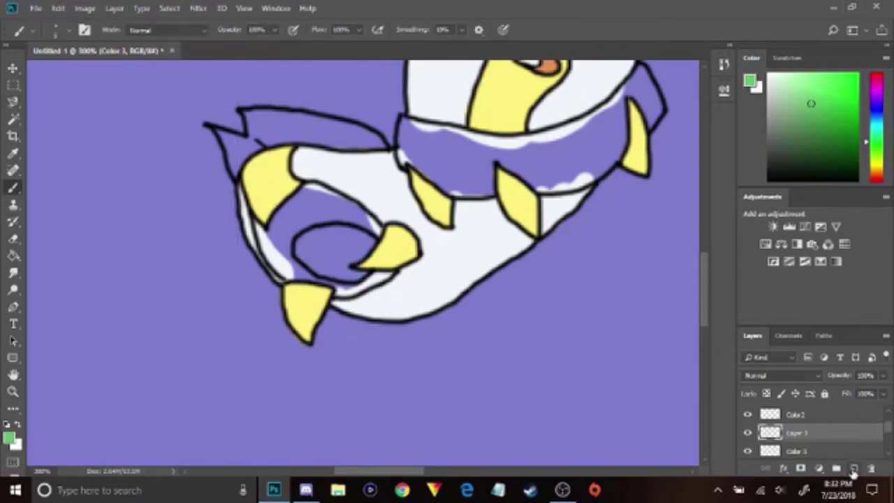
text(Color 4)
key(Return)
mouse_move(307, 237)
mouse_down()
mouse_move(348, 225)
mouse_move(376, 263)
mouse_up()
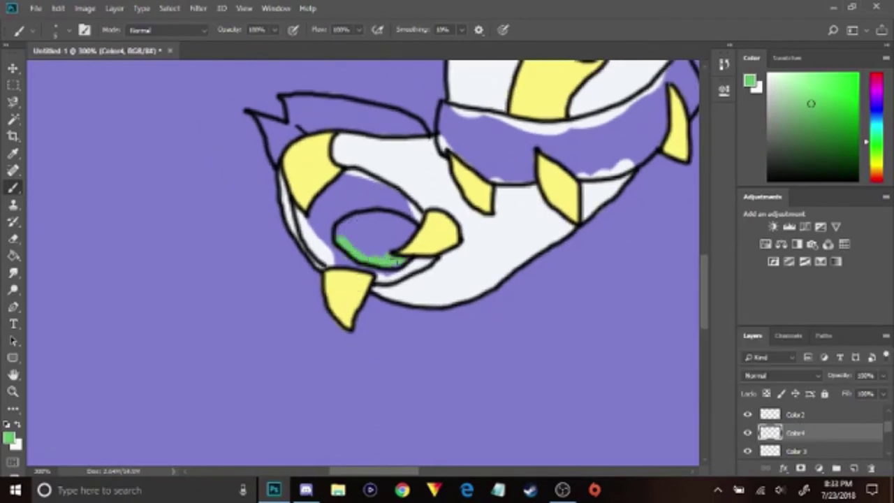
mouse_move(782, 439)
mouse_down()
mouse_move(783, 454)
mouse_move(783, 437)
mouse_up()
mouse_move(355, 225)
mouse_down()
mouse_move(418, 234)
mouse_move(351, 233)
mouse_move(333, 301)
mouse_move(317, 263)
mouse_move(278, 251)
mouse_up()
drag(420, 274, 450, 288)
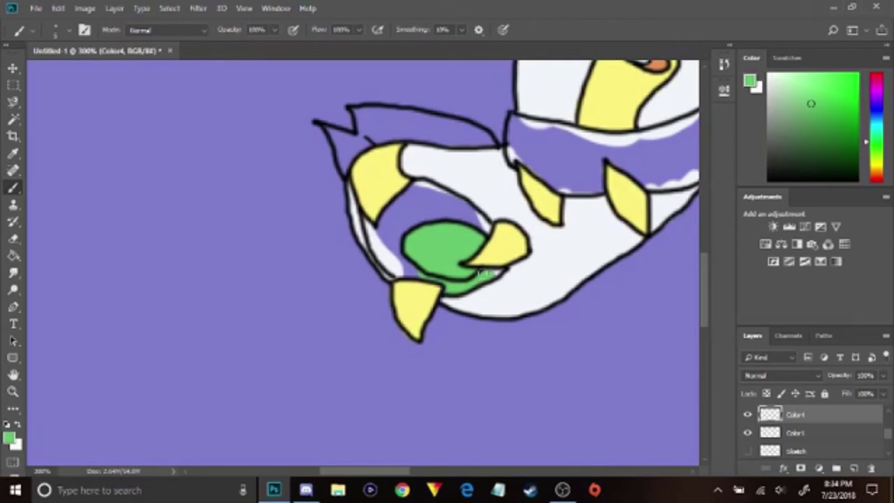
mouse_move(375, 228)
mouse_down()
mouse_move(402, 213)
mouse_move(414, 188)
mouse_move(482, 224)
mouse_move(430, 215)
mouse_up()
drag(468, 241, 338, 187)
Sample the orange and fill the whole band behind the upper jaw's teeth on the Color4 layer.
mouse_move(287, 132)
mouse_down()
mouse_move(415, 249)
mouse_move(274, 210)
mouse_move(334, 245)
mouse_move(290, 199)
mouse_move(315, 187)
mouse_move(336, 217)
mouse_move(346, 200)
mouse_move(389, 235)
mouse_move(475, 209)
mouse_move(495, 160)
mouse_move(422, 208)
mouse_up()
alt+click(416, 249)
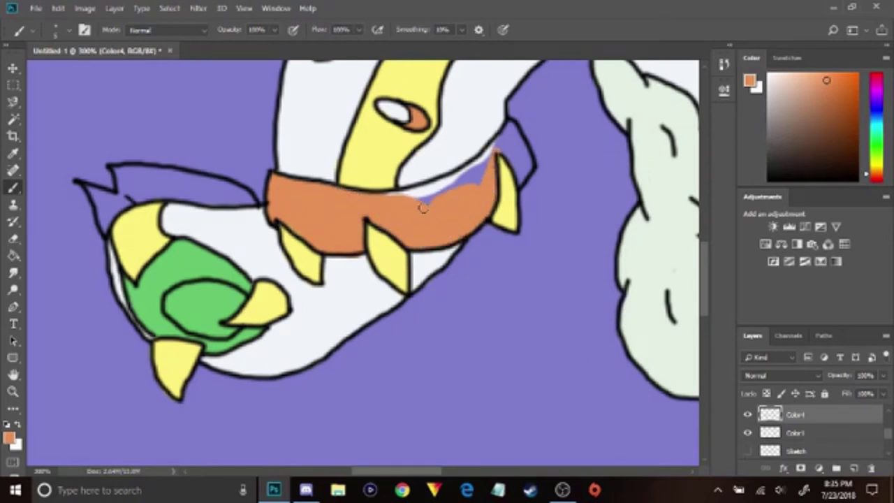
drag(454, 174, 453, 194)
mouse_move(508, 135)
mouse_down()
mouse_move(525, 173)
mouse_move(282, 199)
mouse_move(406, 300)
mouse_move(445, 277)
mouse_move(253, 255)
mouse_up()
Add a layer named Color5 above Color4 and fill the mouth's inner oval with the dark green from the palette.
click(855, 469)
double_click(797, 415)
text(Color5)
key(Return)
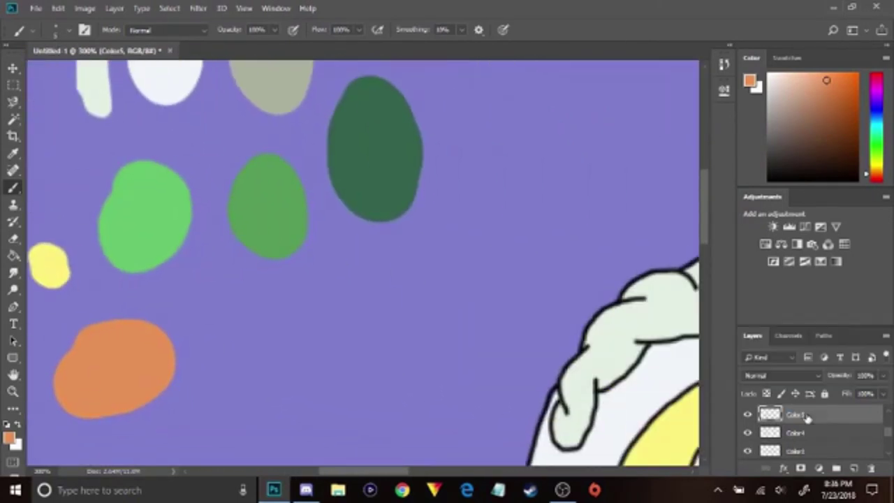
alt+click(383, 175)
drag(426, 284, 363, 77)
mouse_move(346, 251)
mouse_down()
mouse_move(406, 280)
mouse_move(353, 252)
mouse_move(416, 238)
mouse_move(361, 251)
mouse_up()
Sample the medium green from the palette and fill the pointed leaf on top of the round mouth.
scroll(360, 251, up, 5)
scroll(361, 251, right, 3)
alt+click(373, 262)
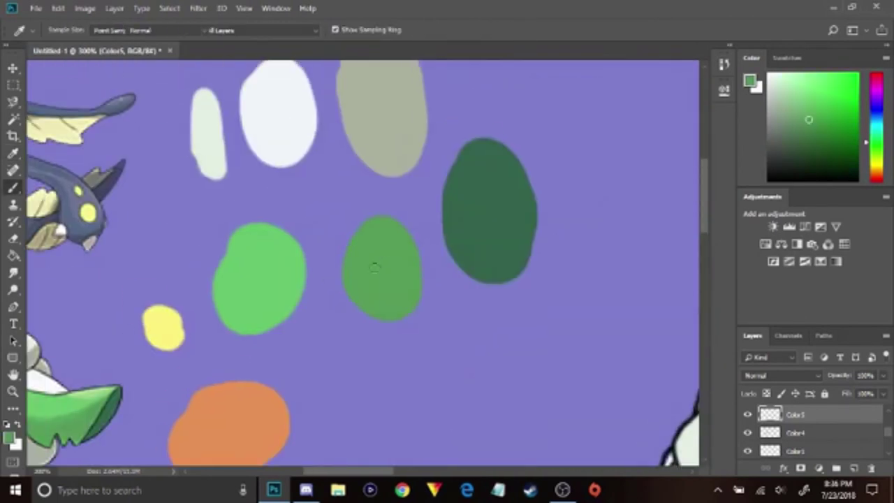
scroll(373, 261, down, 5)
scroll(373, 261, left, 3)
drag(365, 204, 374, 216)
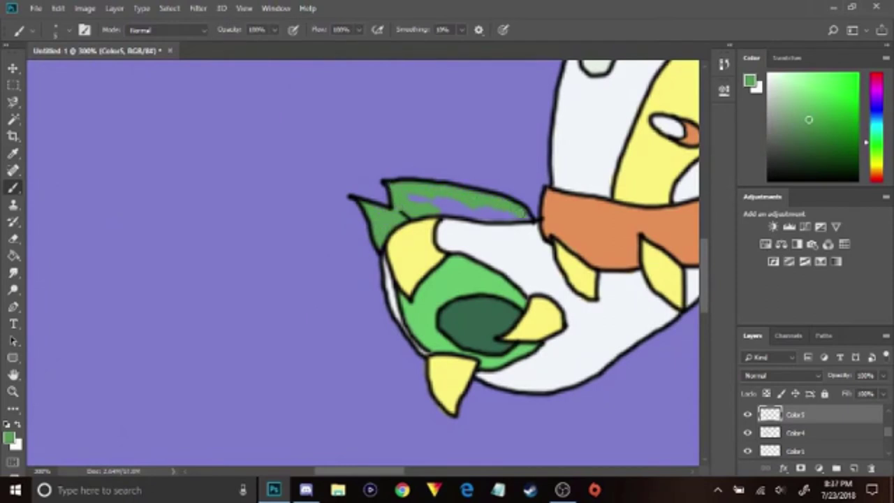
mouse_move(481, 214)
mouse_down()
mouse_move(438, 205)
mouse_move(494, 208)
mouse_move(409, 301)
mouse_move(291, 112)
mouse_move(285, 178)
mouse_up()
Fill the large leaf covering the creature's rear limb with the medium green on the Color5 layer.
mouse_move(297, 272)
mouse_down()
mouse_move(340, 321)
mouse_move(364, 331)
mouse_move(457, 334)
mouse_move(443, 294)
mouse_move(474, 288)
mouse_move(412, 240)
mouse_move(389, 193)
mouse_up()
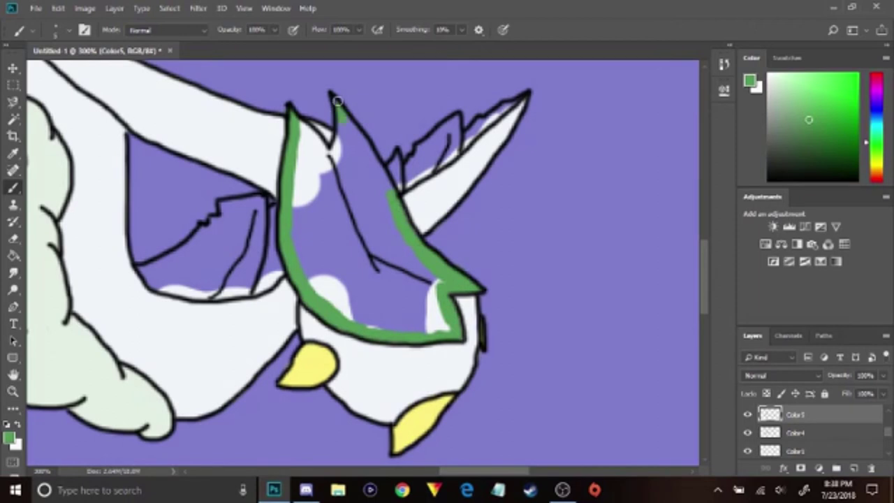
mouse_move(335, 152)
mouse_down()
mouse_move(310, 138)
mouse_move(296, 178)
mouse_move(310, 177)
mouse_move(336, 197)
mouse_up()
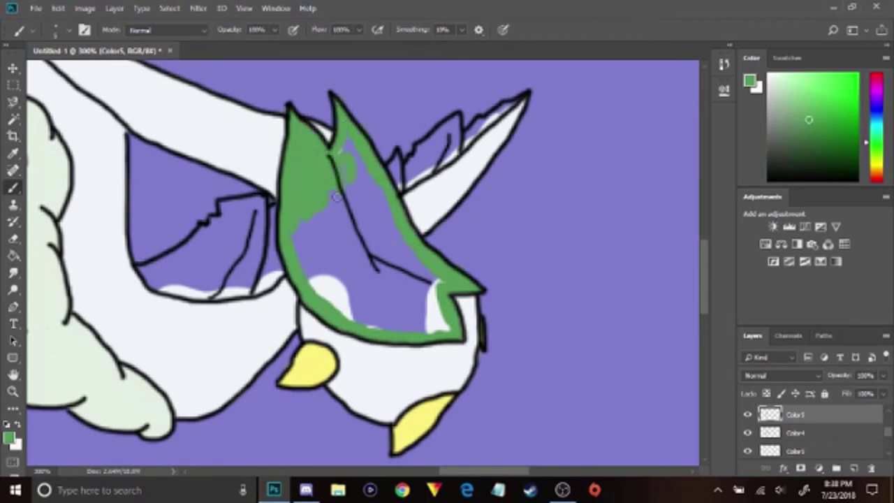
mouse_move(415, 262)
mouse_down()
mouse_move(441, 322)
mouse_move(434, 333)
mouse_move(380, 331)
mouse_move(302, 236)
mouse_move(336, 303)
mouse_move(360, 286)
mouse_move(359, 194)
mouse_move(417, 288)
mouse_move(348, 103)
mouse_move(198, 210)
mouse_move(140, 233)
mouse_up()
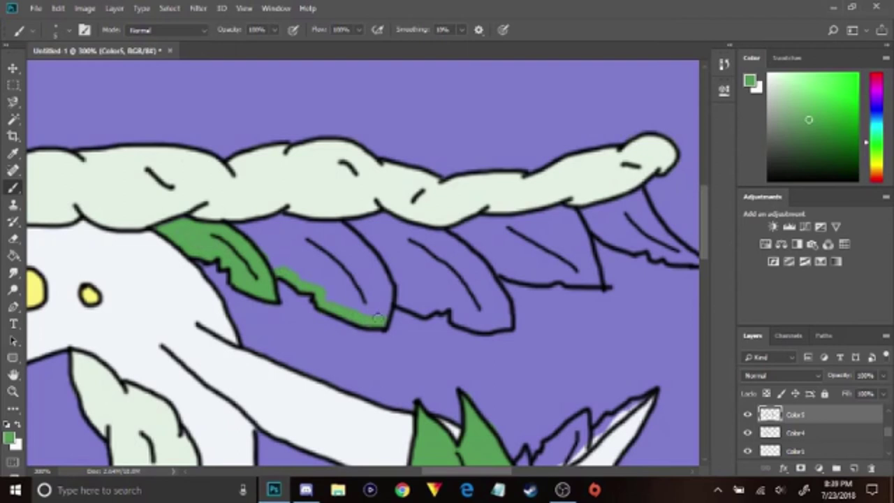
Fill the row of leaves hanging beneath the long upper cotton strand with the medium green.
mouse_move(309, 275)
mouse_down()
mouse_move(279, 220)
mouse_move(346, 242)
mouse_up()
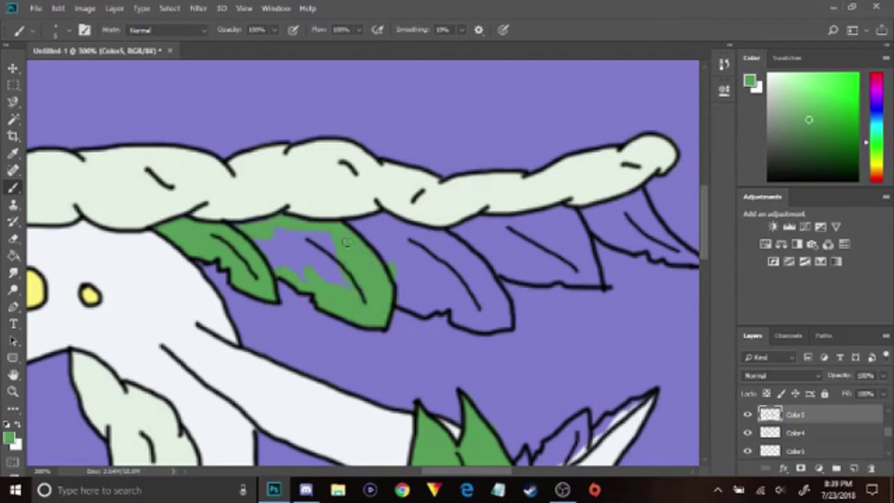
drag(399, 299, 293, 292)
drag(292, 293, 339, 298)
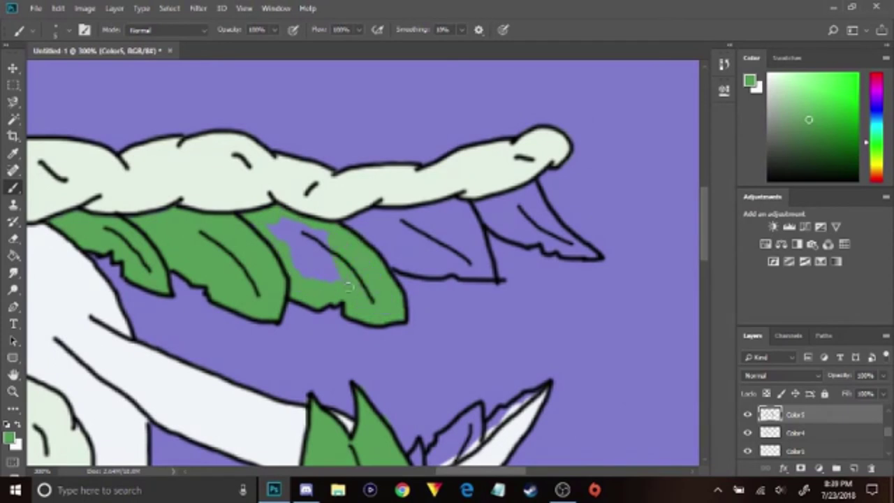
scroll(324, 265, right, 3)
scroll(324, 265, up, 1)
drag(321, 280, 359, 290)
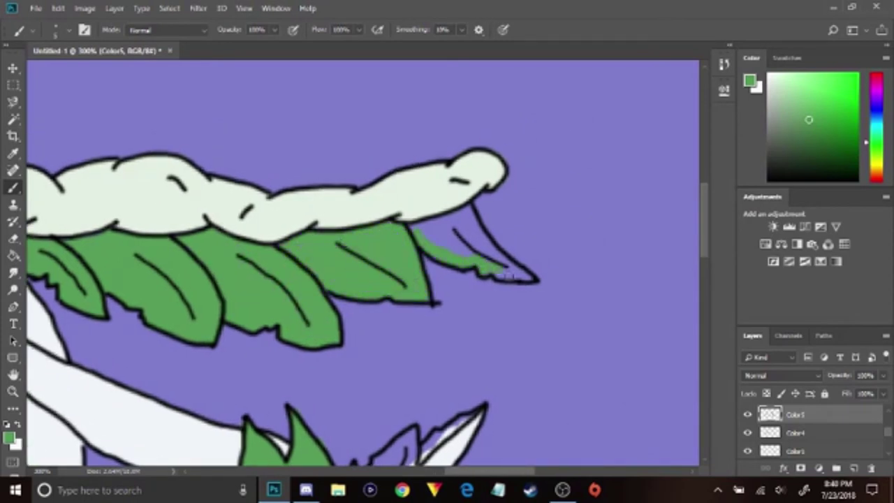
key(ctrl+z)
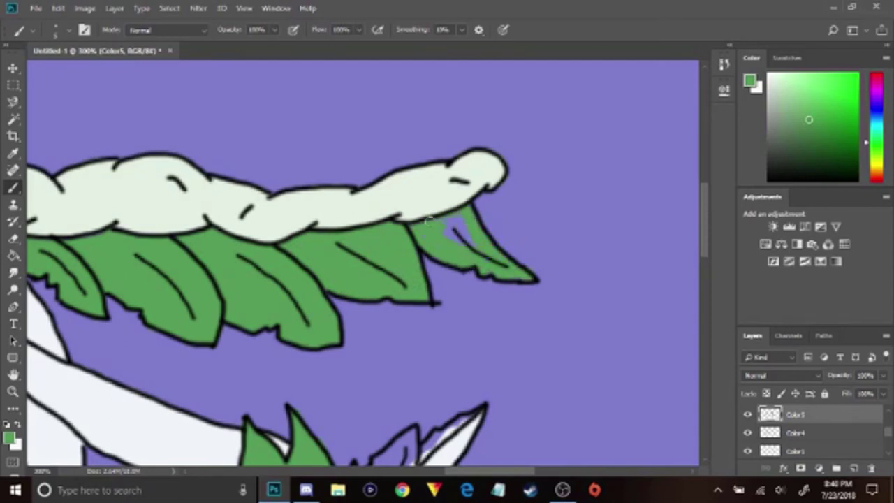
drag(483, 265, 545, 202)
Fill the leaves inside the body's curve and the small leaves along the pointed tail with the medium green.
drag(341, 326, 166, 261)
mouse_move(281, 251)
mouse_down()
mouse_move(337, 275)
mouse_move(391, 260)
mouse_up()
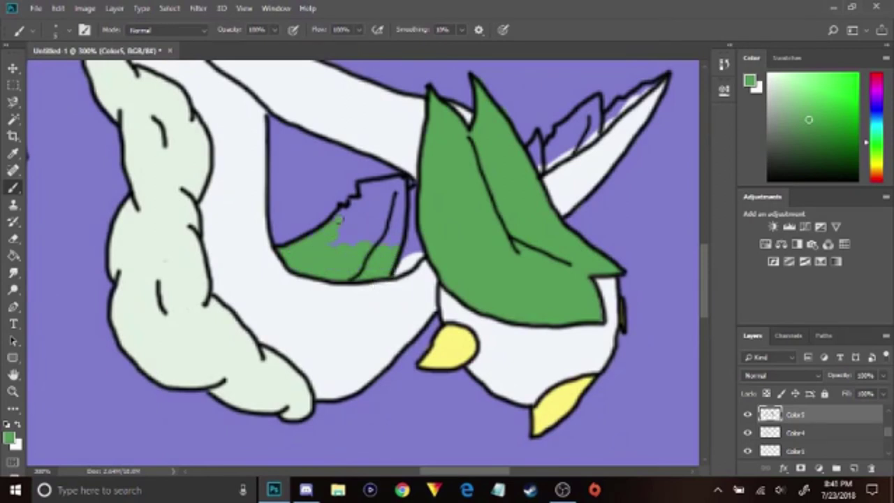
drag(399, 269, 414, 256)
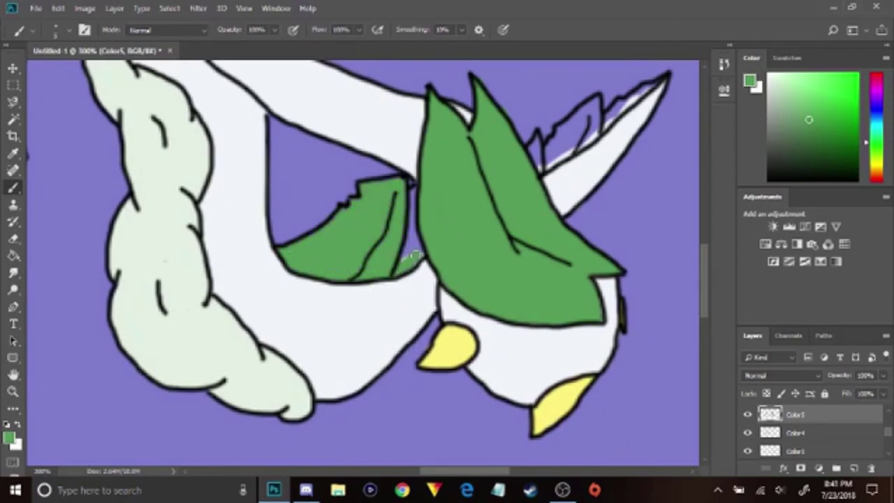
drag(546, 150, 340, 243)
mouse_move(328, 242)
mouse_down()
mouse_move(327, 253)
mouse_move(386, 225)
mouse_move(357, 222)
mouse_up()
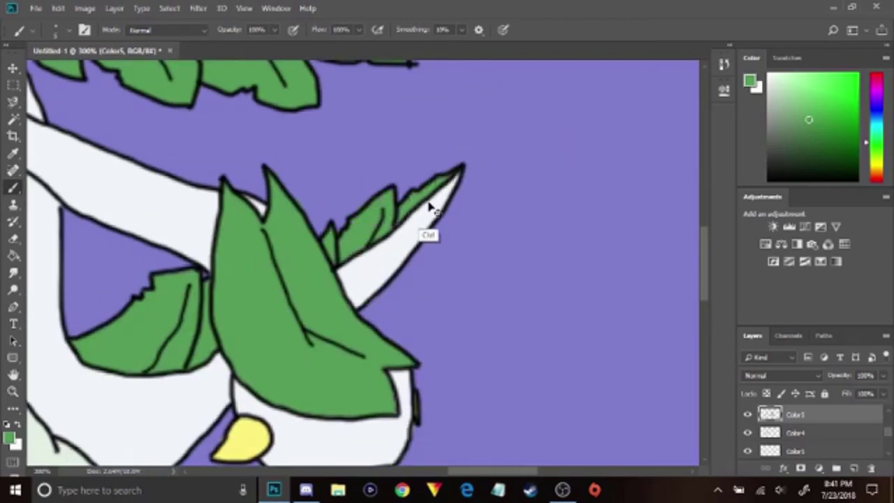
Unlock the background's Layer 0, fill it with a saturated deep blue, and lock it again.
key(ctrl+1)
key(ctrl+minus)
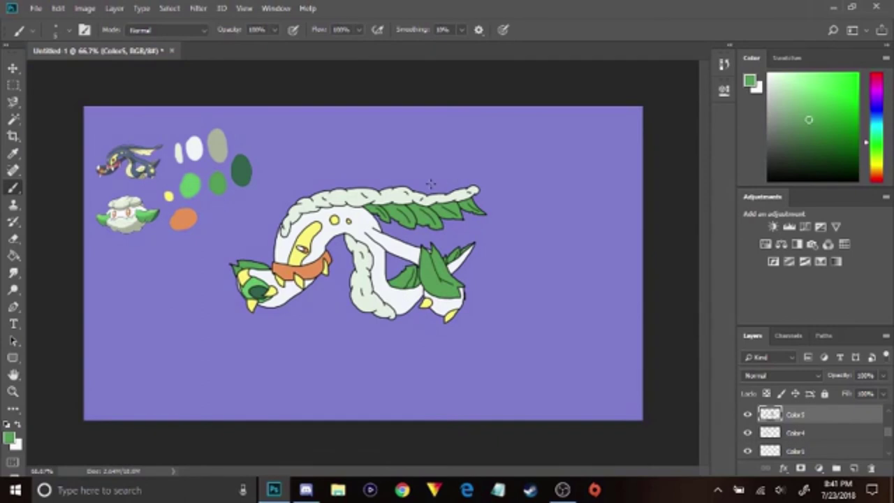
scroll(810, 433, down, 5)
click(807, 451)
click(825, 394)
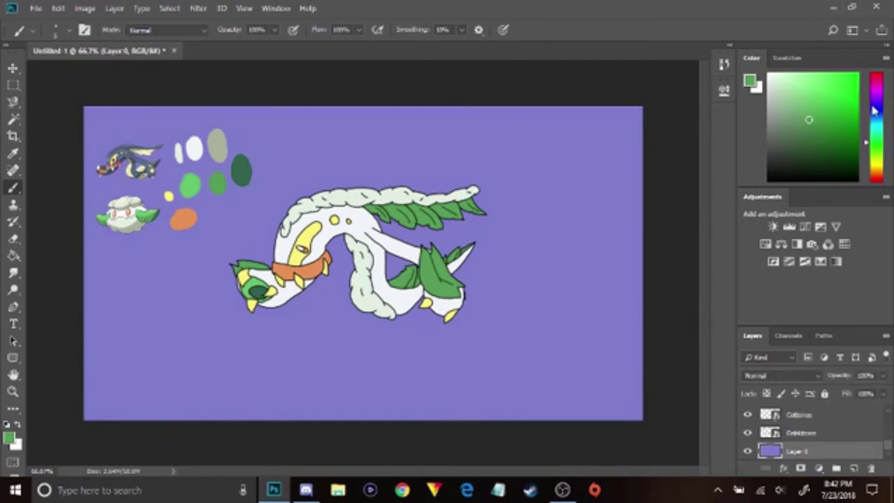
click(874, 105)
click(843, 86)
click(14, 256)
click(106, 277)
click(13, 188)
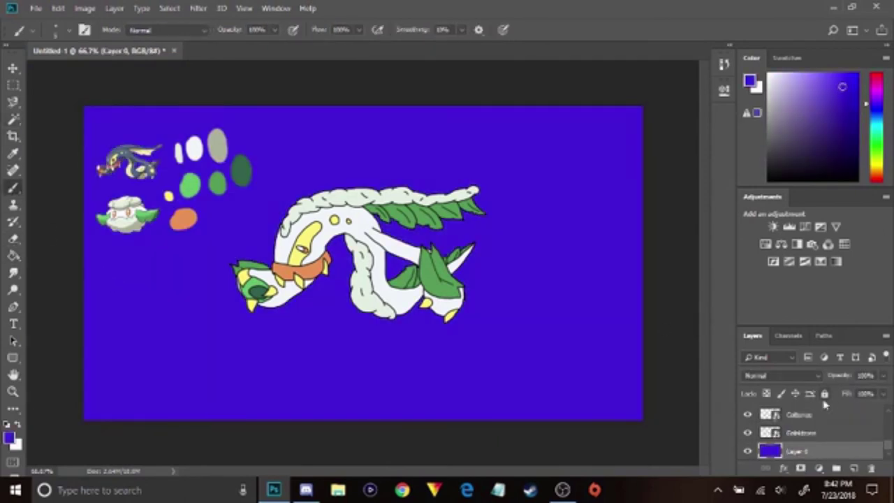
click(825, 395)
Start a wide text box below the creature, above the Lineart layer, with the text set to yellow and 48 pt.
scroll(812, 420, up, 5)
click(809, 416)
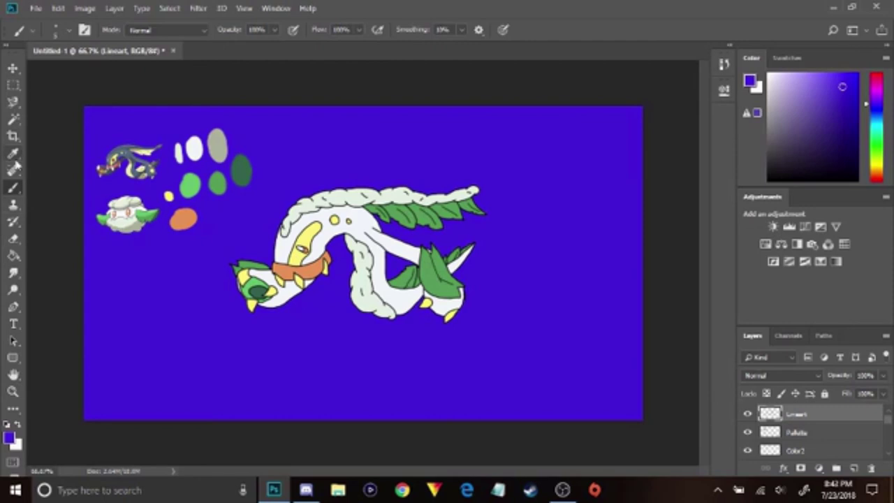
click(13, 324)
drag(118, 339, 583, 393)
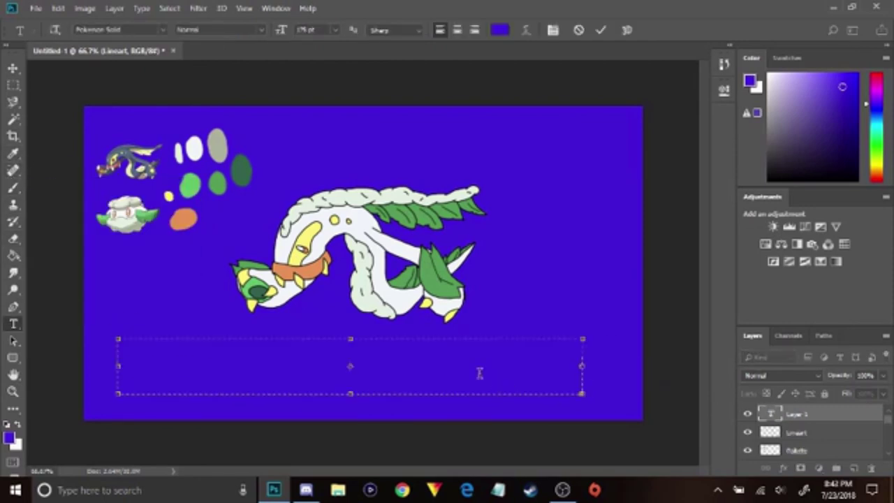
click(502, 32)
click(459, 247)
click(460, 250)
click(445, 114)
click(460, 252)
drag(434, 128, 446, 113)
click(578, 109)
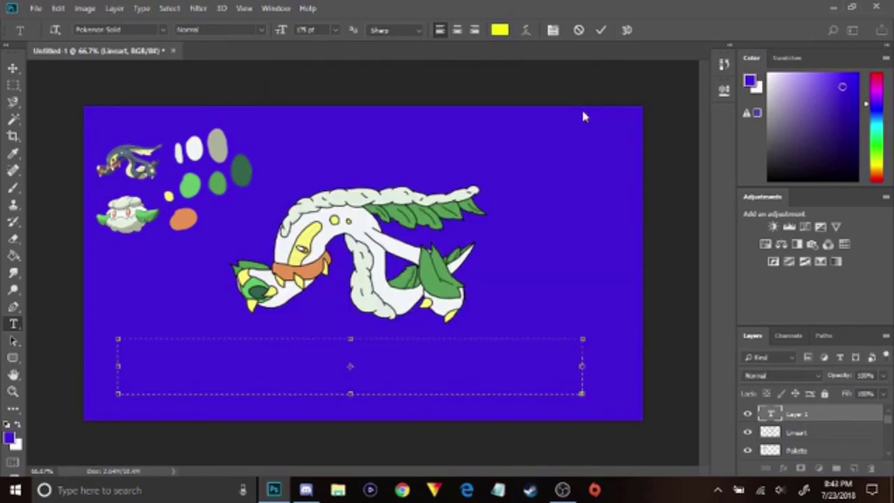
click(334, 30)
click(322, 178)
right_click(327, 366)
click(299, 359)
key(ctrl+plus)
key(ctrl+plus)
key(ctrl+Return)
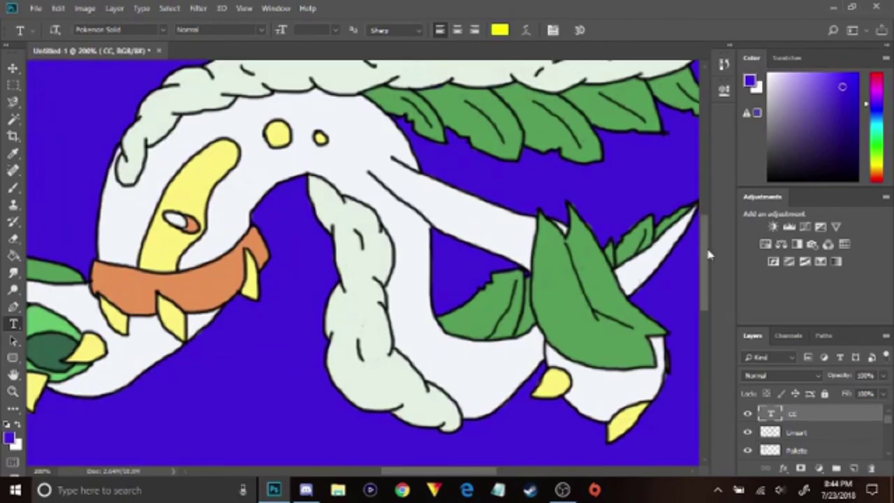
drag(707, 252, 708, 319)
right_click(790, 414)
click(751, 341)
click(290, 273)
click(870, 468)
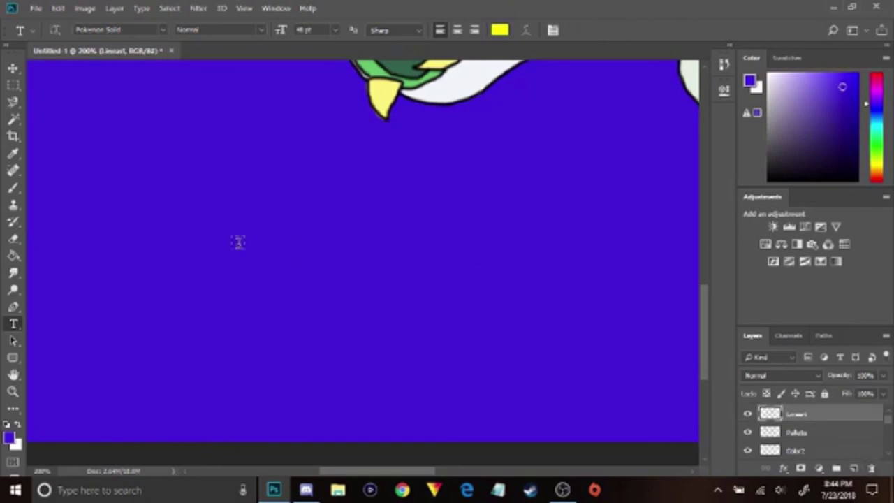
Add the title "Cottontrass" in the empty area below the creature.
key(ctrl+minus)
key(ctrl+minus)
click(165, 364)
text(Cottontrass)
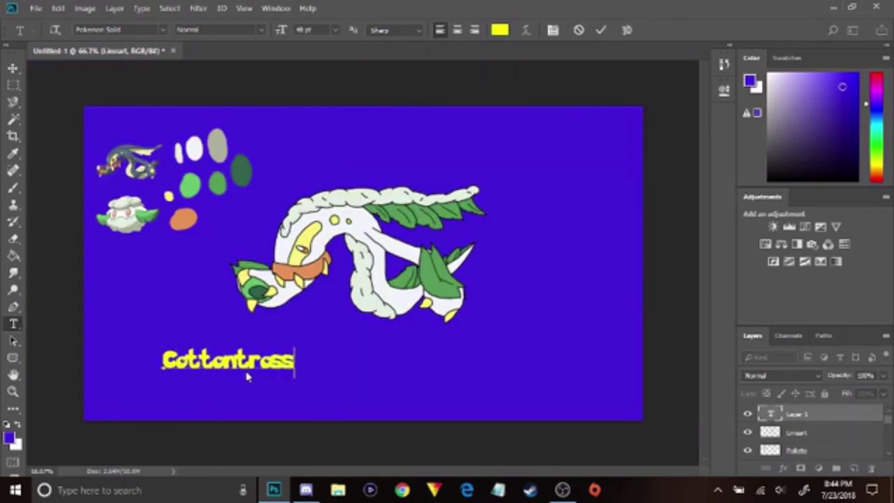
Set the title's text size to 72 pt and move it to the centre below the creature.
key(ctrl+a)
click(335, 29)
click(321, 198)
click(351, 356)
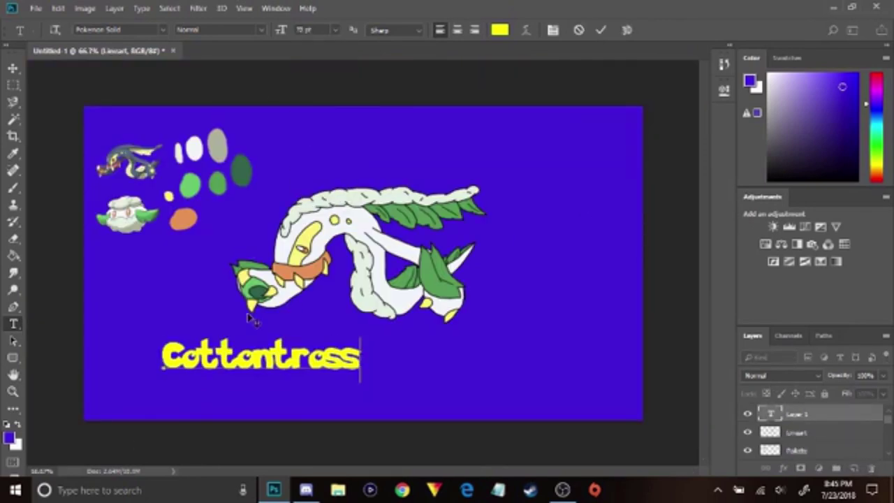
click(13, 68)
drag(169, 349, 270, 357)
click(659, 284)
Start a second text box below the creature, with the font set to Pokemon Hollow and the text colour to red.
click(13, 324)
drag(121, 345, 333, 377)
click(164, 30)
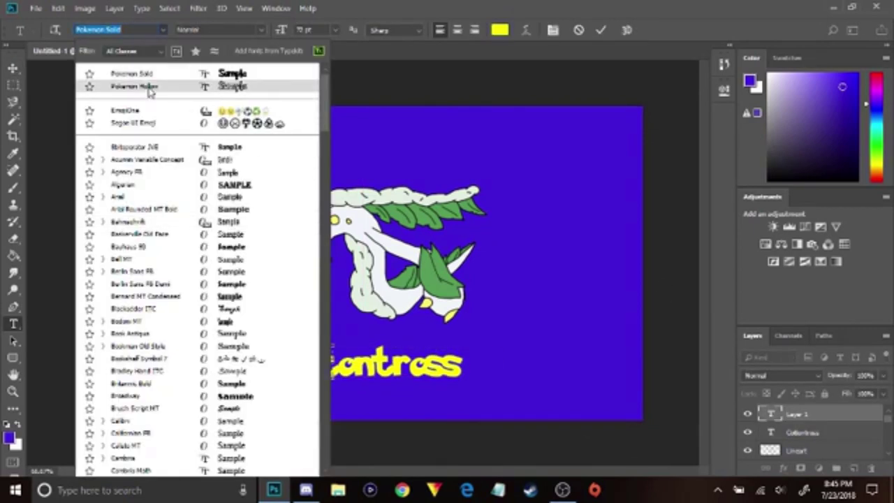
click(148, 88)
click(499, 30)
click(459, 277)
click(442, 133)
click(575, 107)
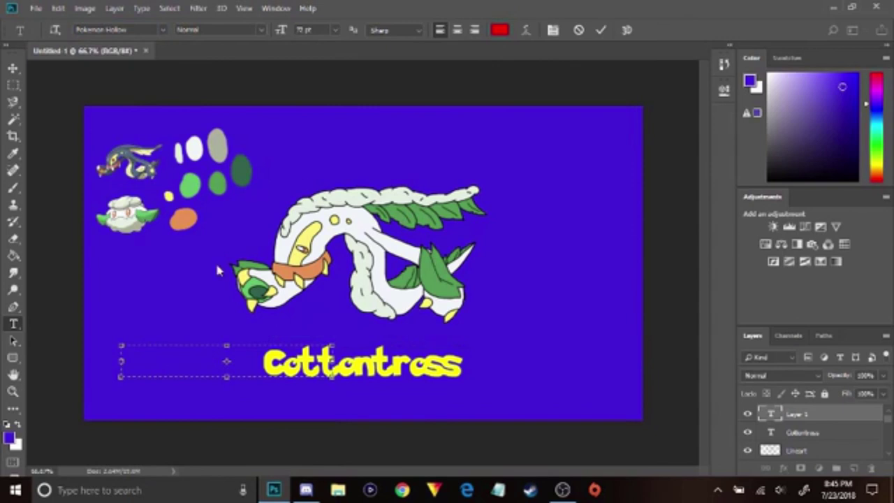
Enter "Cottontrass" in the red hollow font and move it exactly over the yellow title as its outline.
text(Cottontrass)
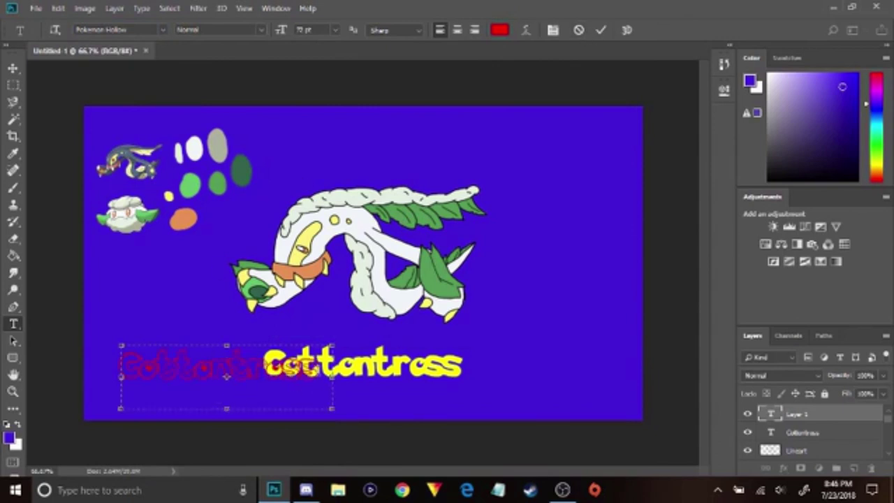
key(ctrl+a)
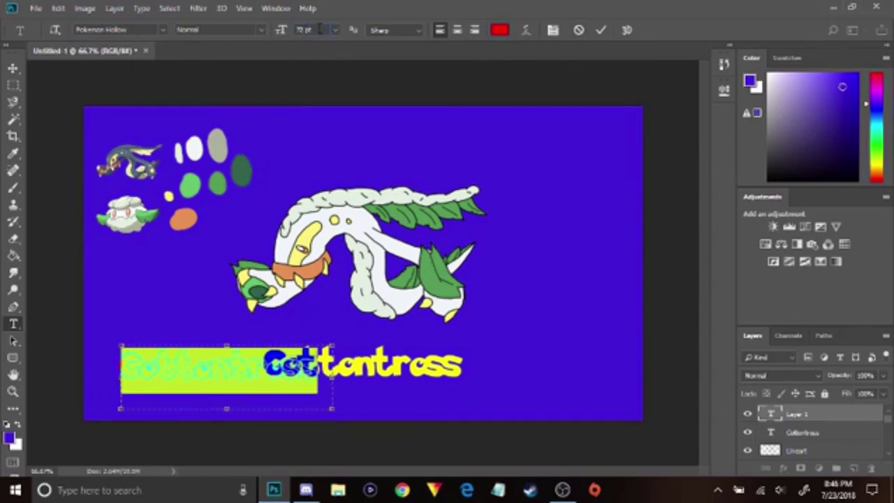
click(317, 380)
click(12, 69)
drag(175, 378, 319, 378)
click(674, 306)
click(674, 307)
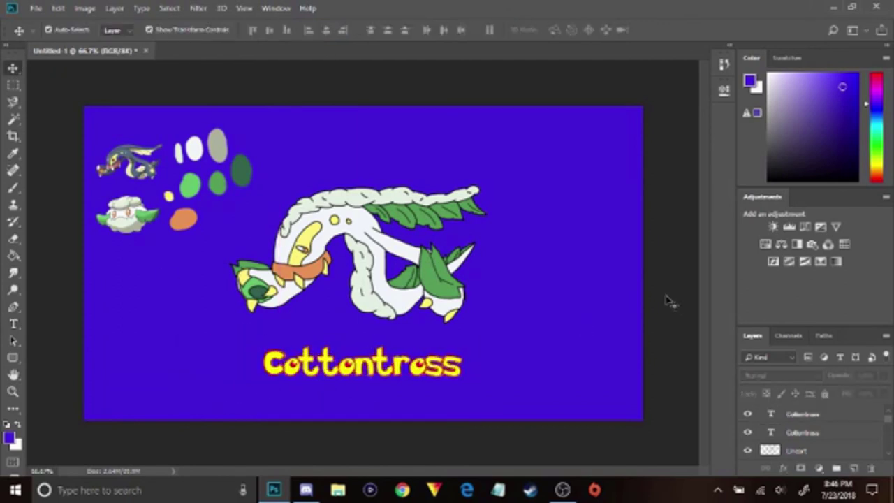
Try enlarging the red outline text of the title to 73 pt.
click(436, 376)
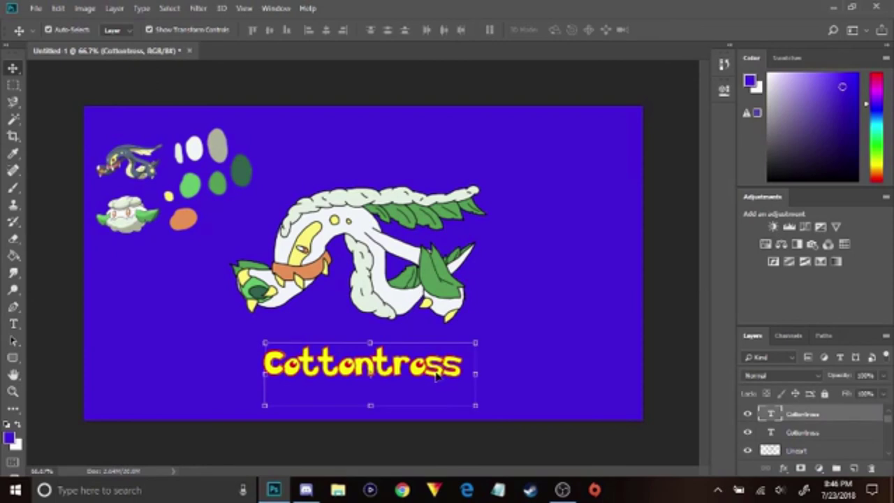
right_click(433, 369)
click(410, 372)
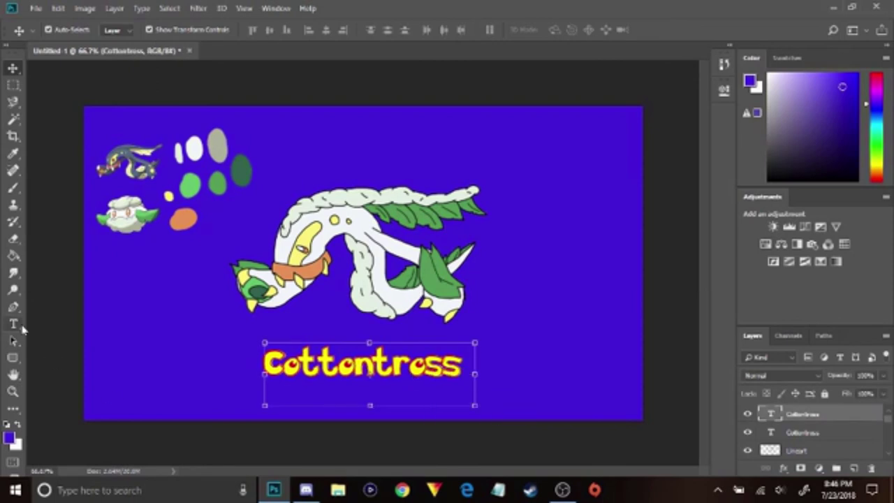
click(15, 324)
click(439, 382)
key(ctrl+a)
click(307, 30)
key(Up)
click(467, 366)
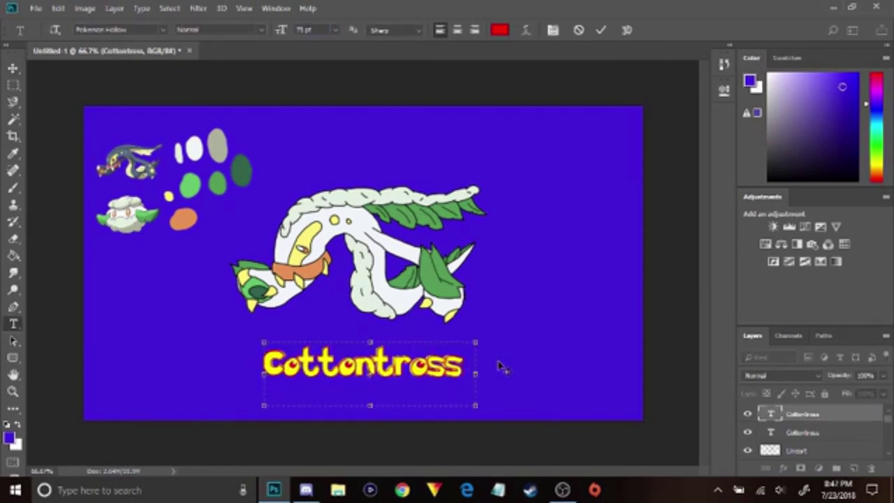
Return the red outline text to 72 pt and finish editing the title.
drag(469, 369, 266, 365)
click(336, 30)
click(319, 196)
click(601, 30)
click(13, 68)
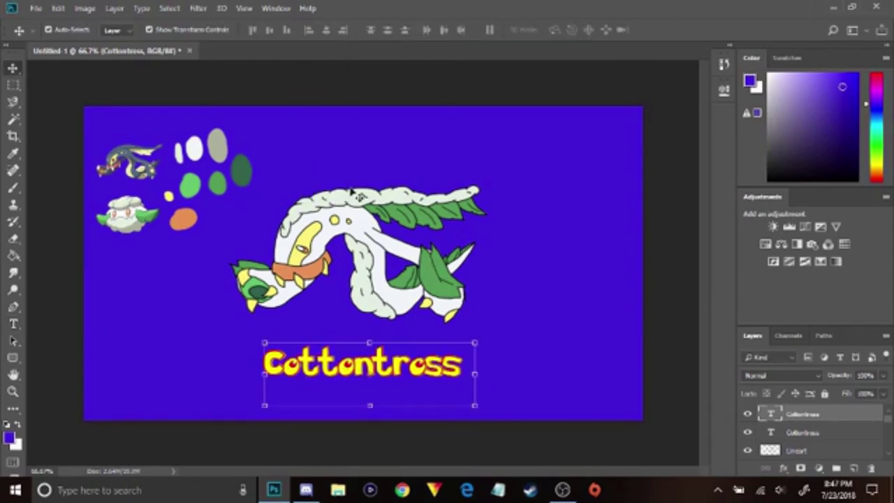
click(12, 341)
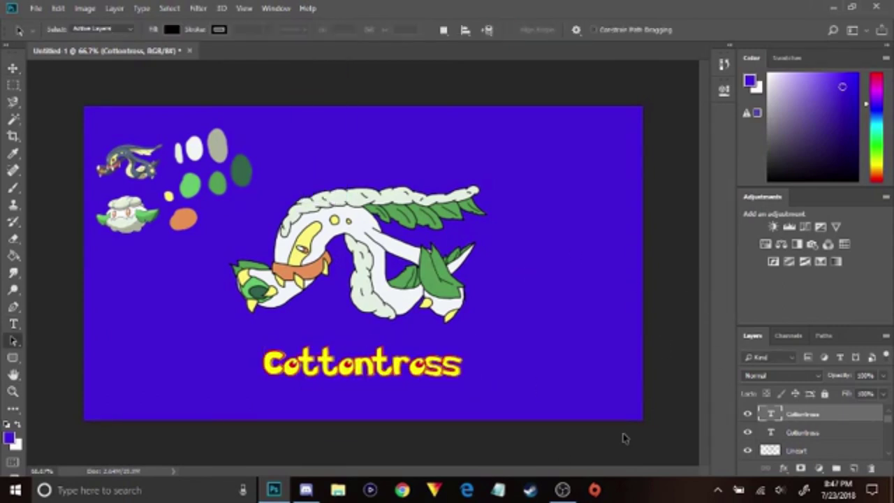